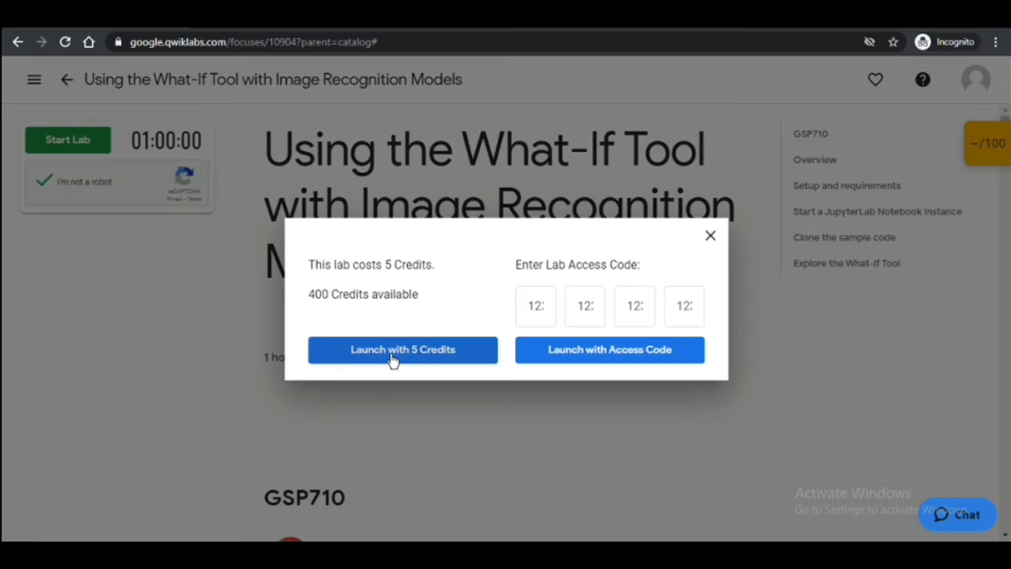
Launch the lab with 5 credits, then submit its temporary username on the Google Console sign-in page
left_click(365, 347)
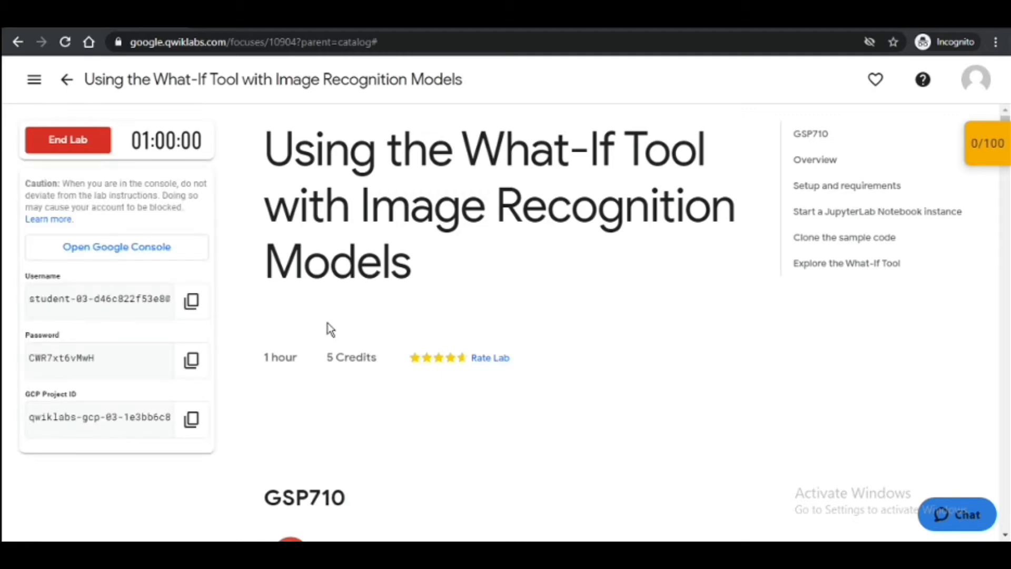
left_click(192, 300)
left_click(190, 252)
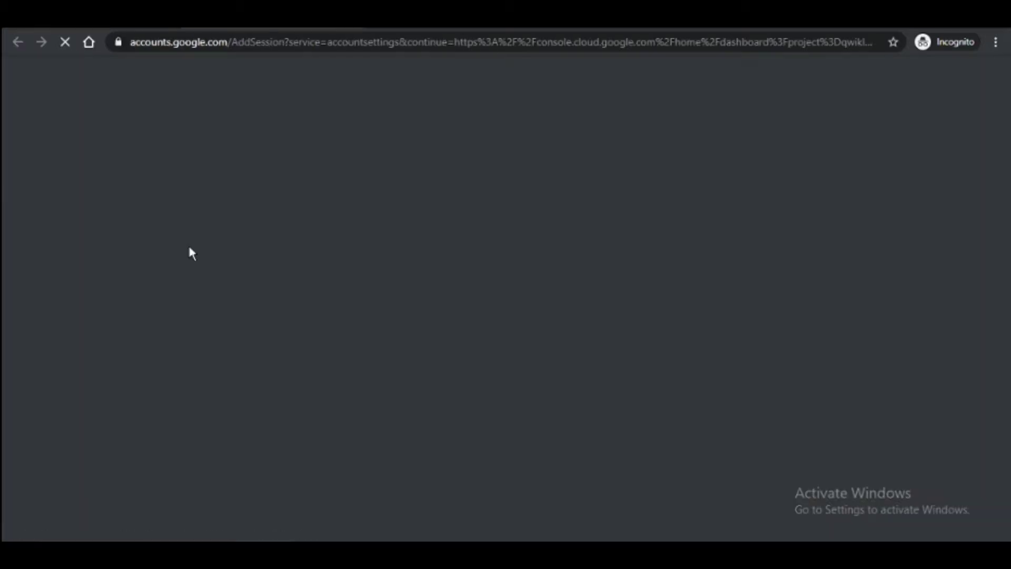
key("ctrl+v")
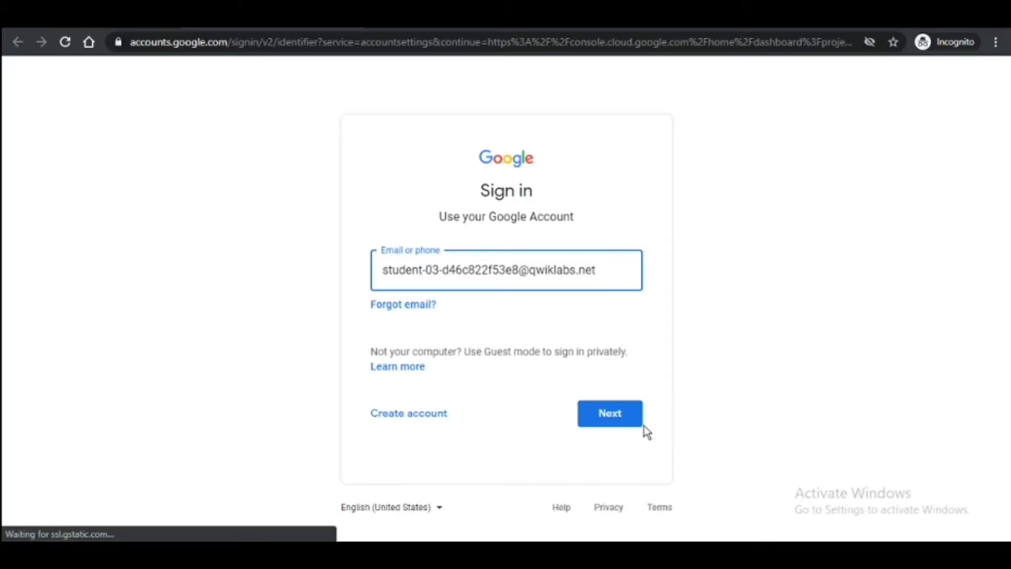
left_click(635, 421)
Copy the lab's account password from the lab page and submit it to sign in to Google
key("ctrl+shift+Tab")
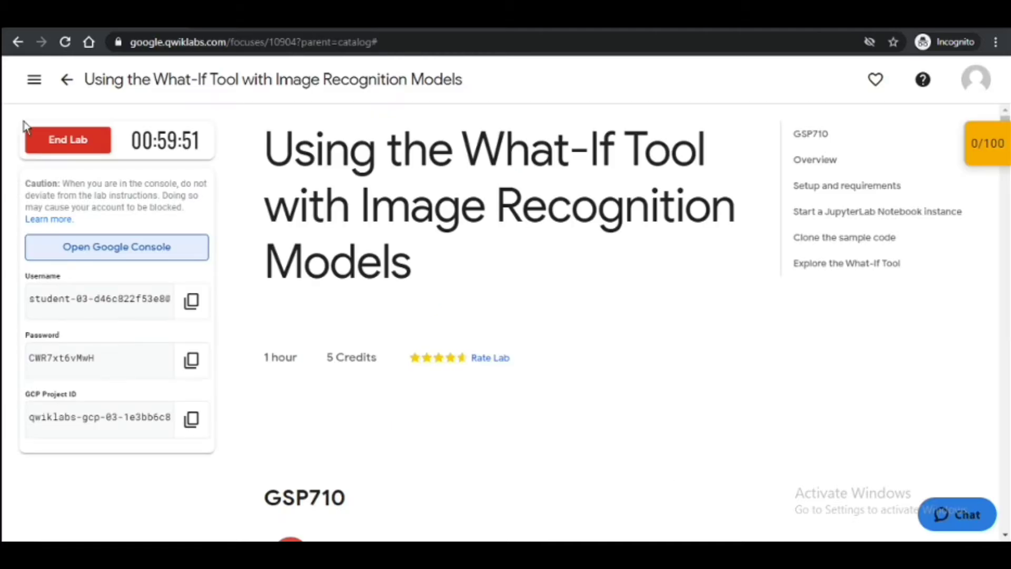
left_click(191, 361)
key("ctrl+Tab")
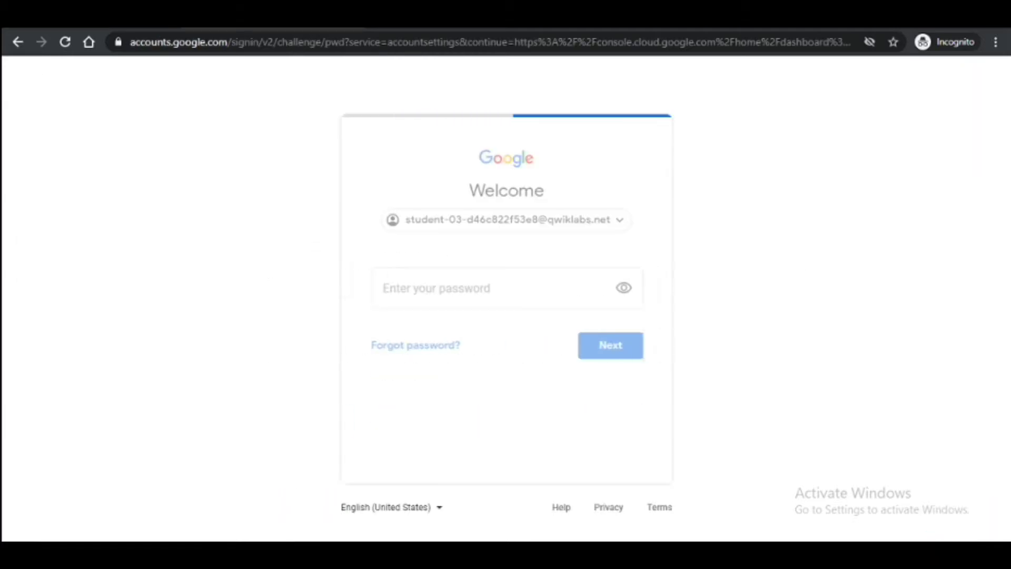
key("ctrl+v")
left_click(629, 332)
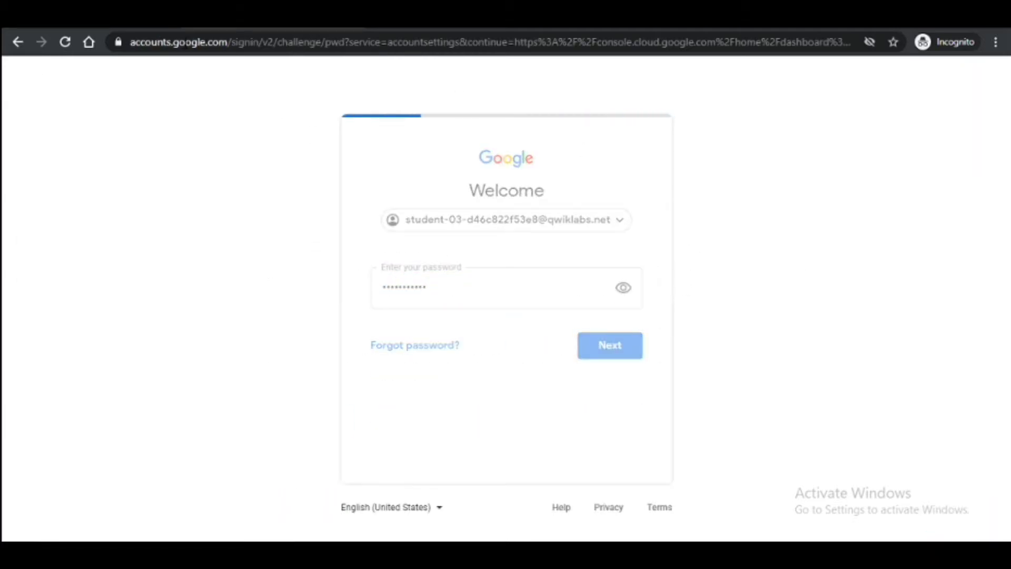
Confirm the new account's prompts without adding recovery options and agree to the Google Cloud Platform Terms of Service
left_click(597, 464)
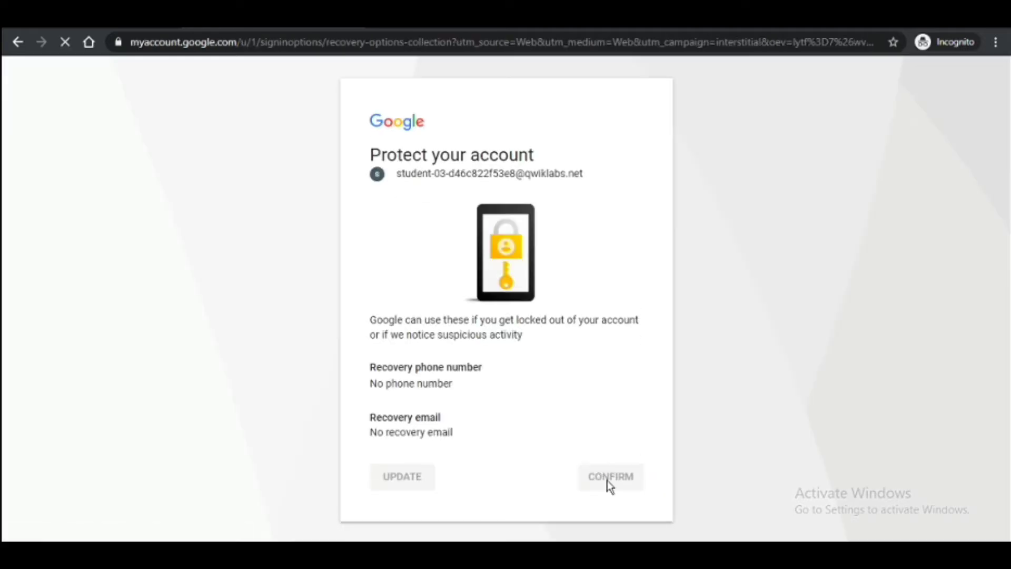
left_click(621, 480)
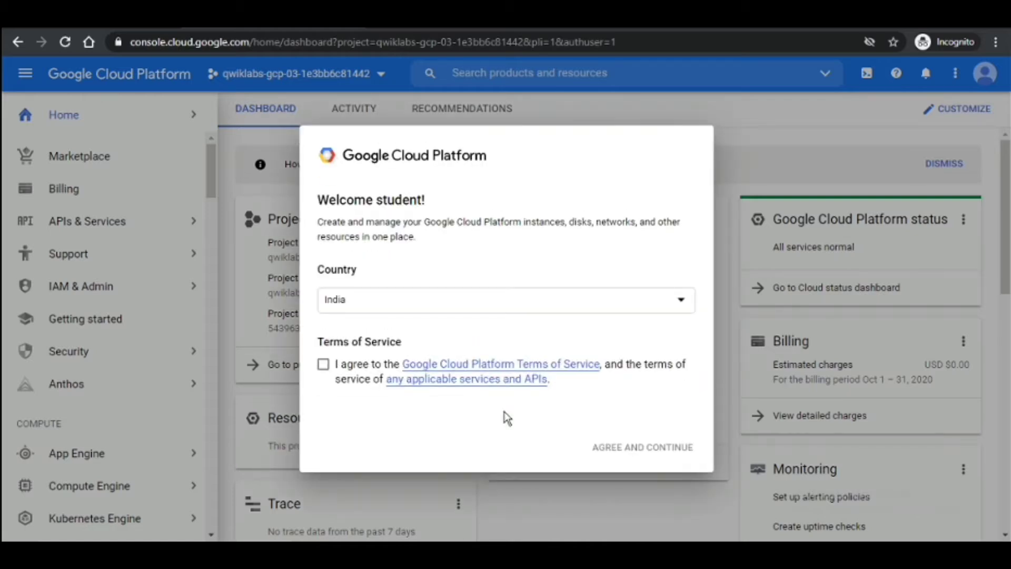
left_click(323, 365)
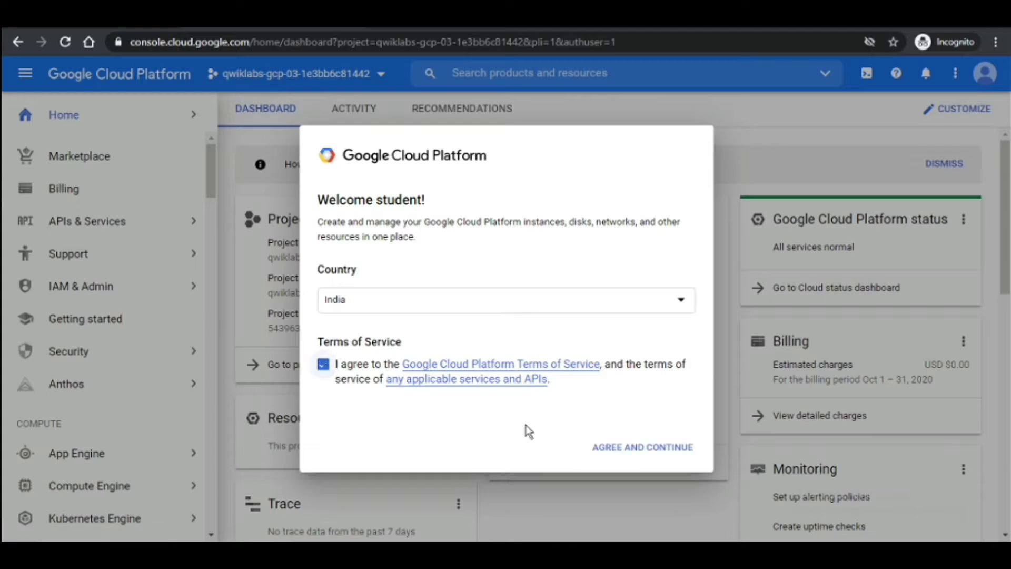
left_click(629, 460)
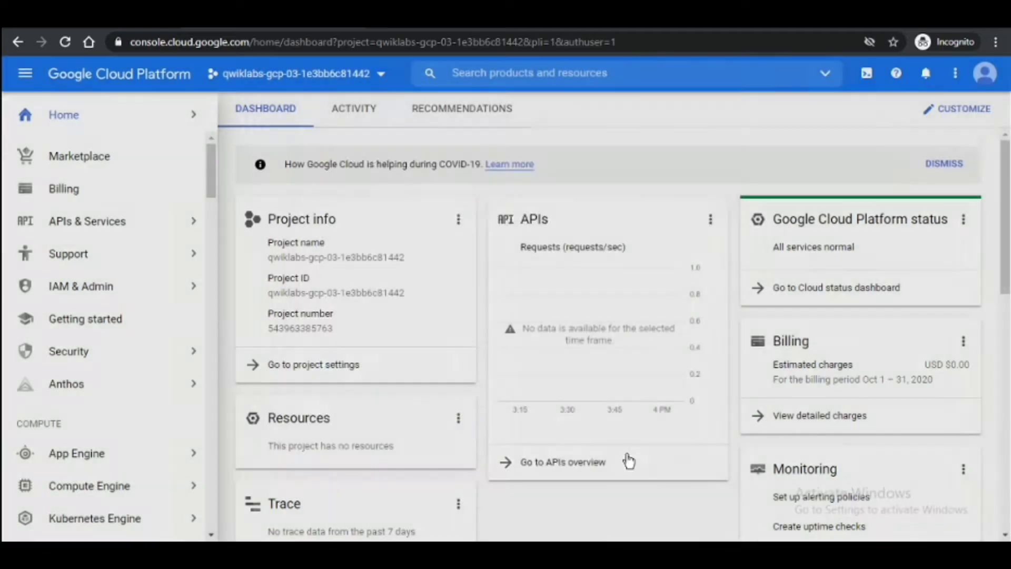
Go to the "Start a JupyterLab Notebook instance" section of the Qwiklabs lab instructions
key("ctrl+1")
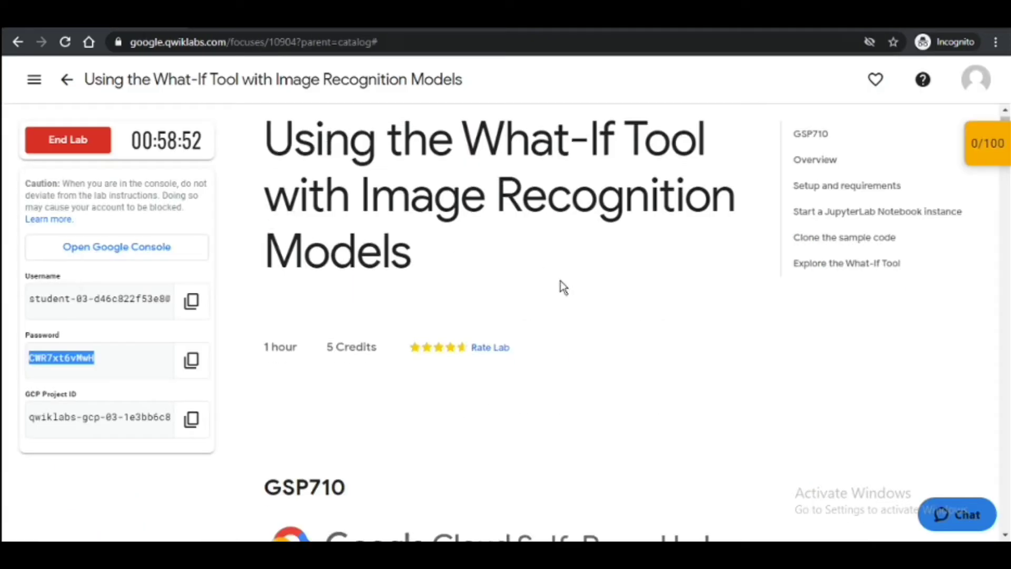
scroll(560, 287, "down", 4)
left_click(857, 188)
left_click(857, 210)
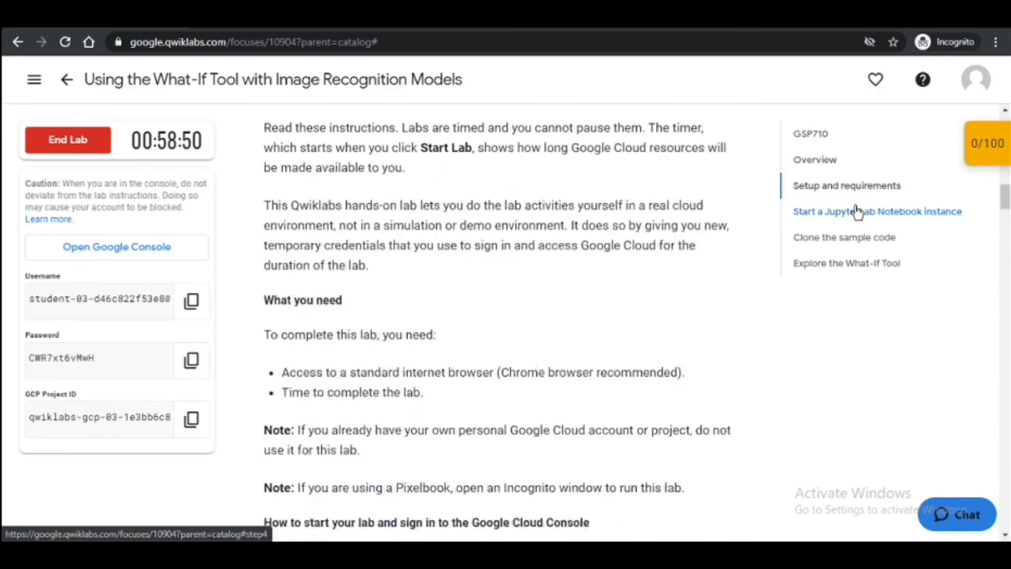
scroll(426, 331, "down", 1)
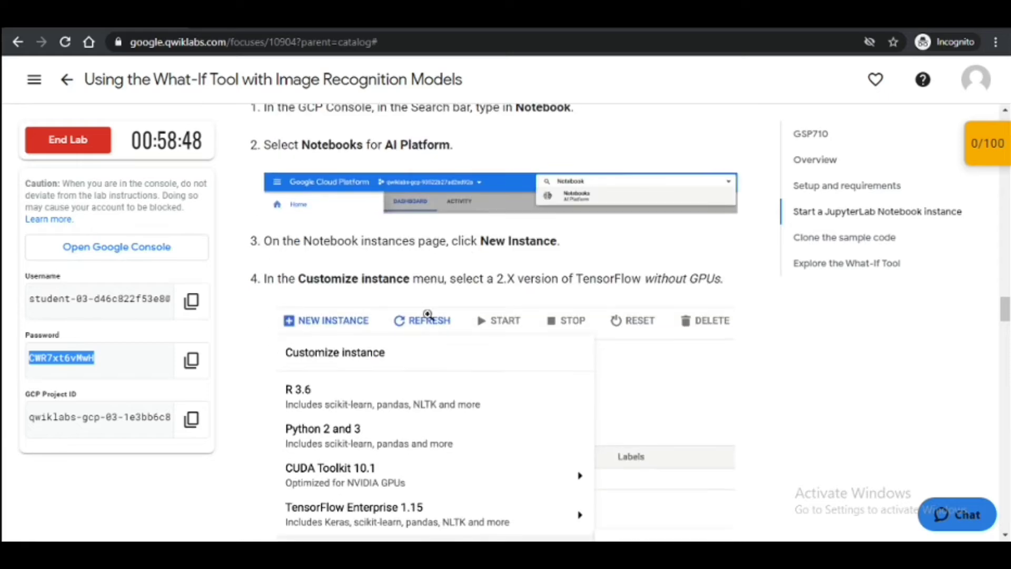
scroll(476, 248, "up", 3)
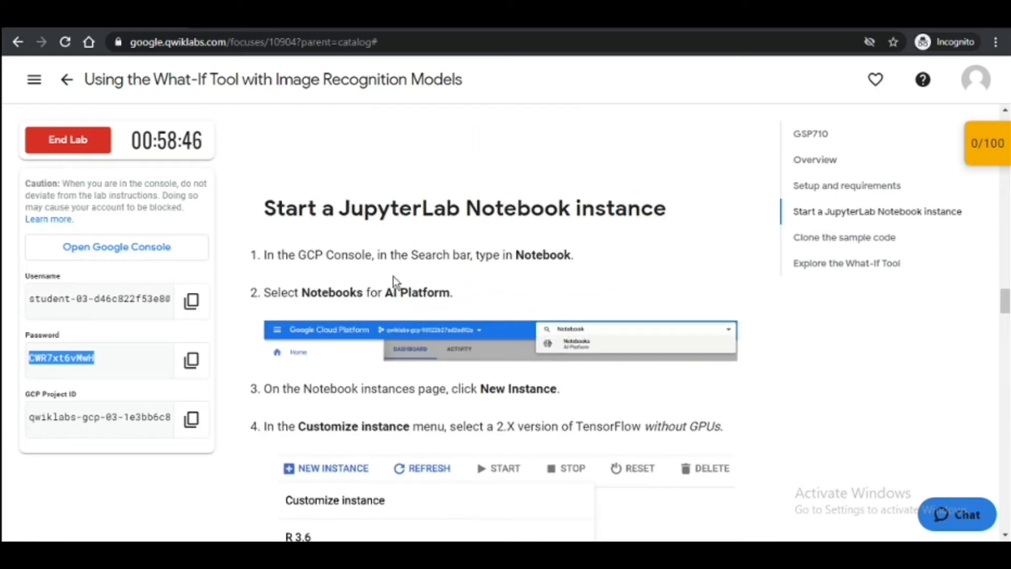
In the Google Cloud console, open the Notebooks page of AI Platform
key("ctrl+Tab")
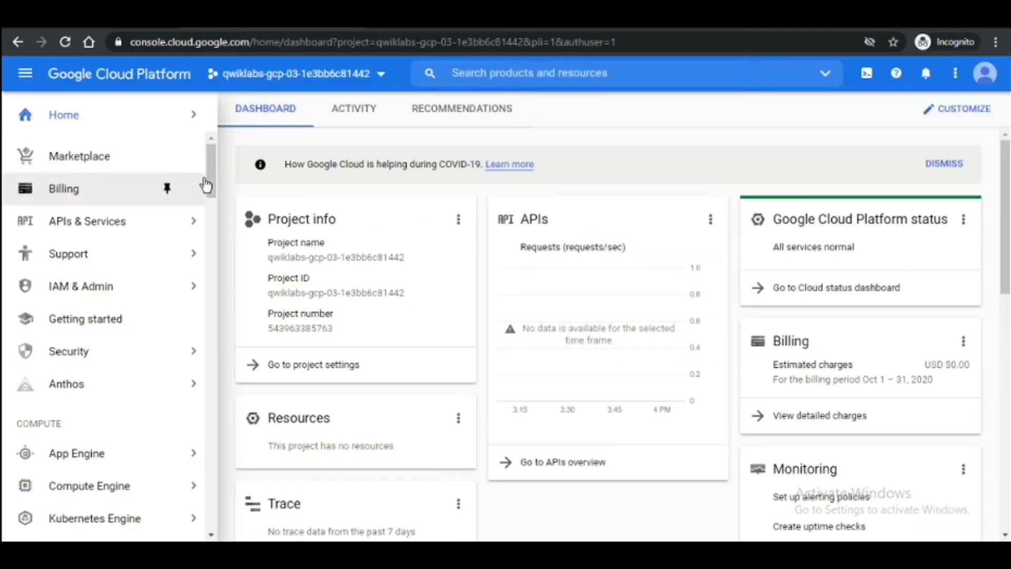
scroll(208, 182, "down", 4)
left_click_drag(218, 215, 232, 459)
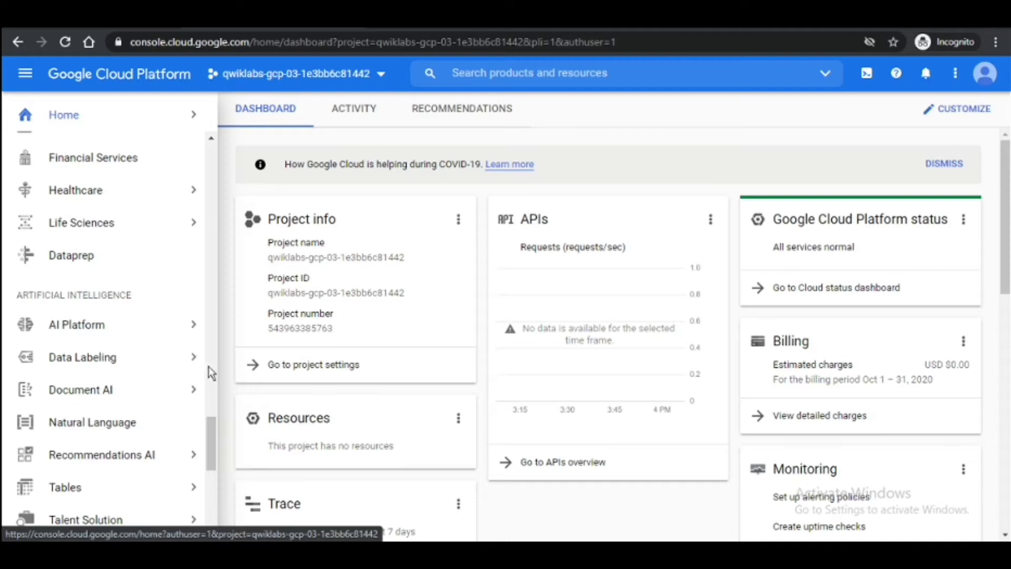
mouse_move(199, 335)
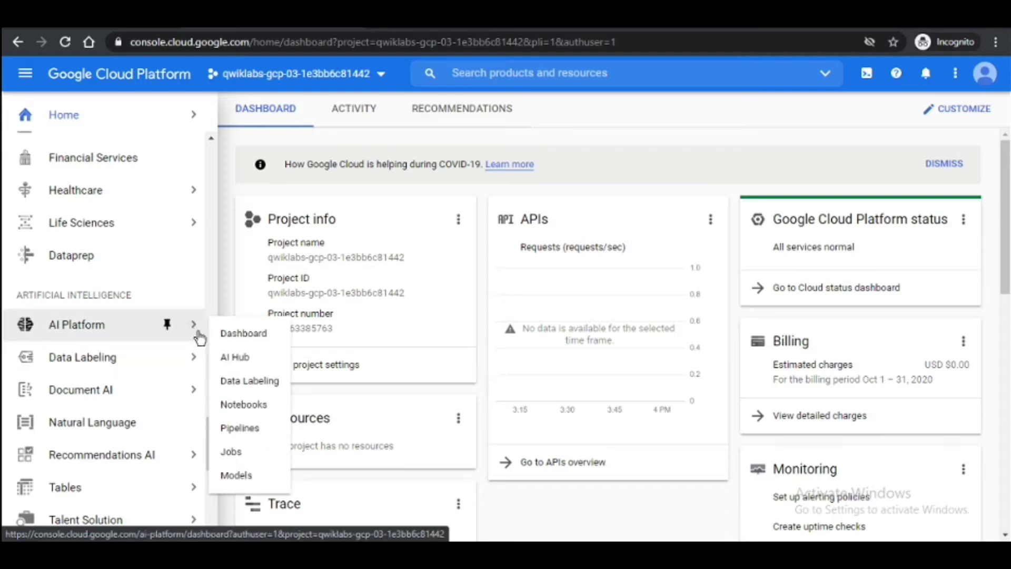
left_click(242, 406)
Compare the Notebook instances page with the lab's steps for finding Notebooks and creating a new instance
key("ctrl+Tab")
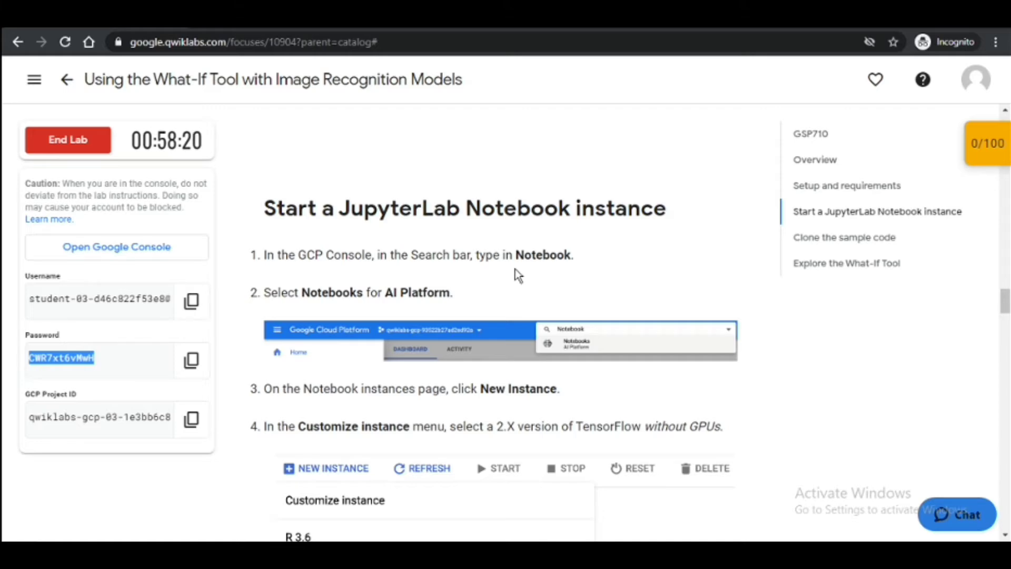
key("ctrl+Tab")
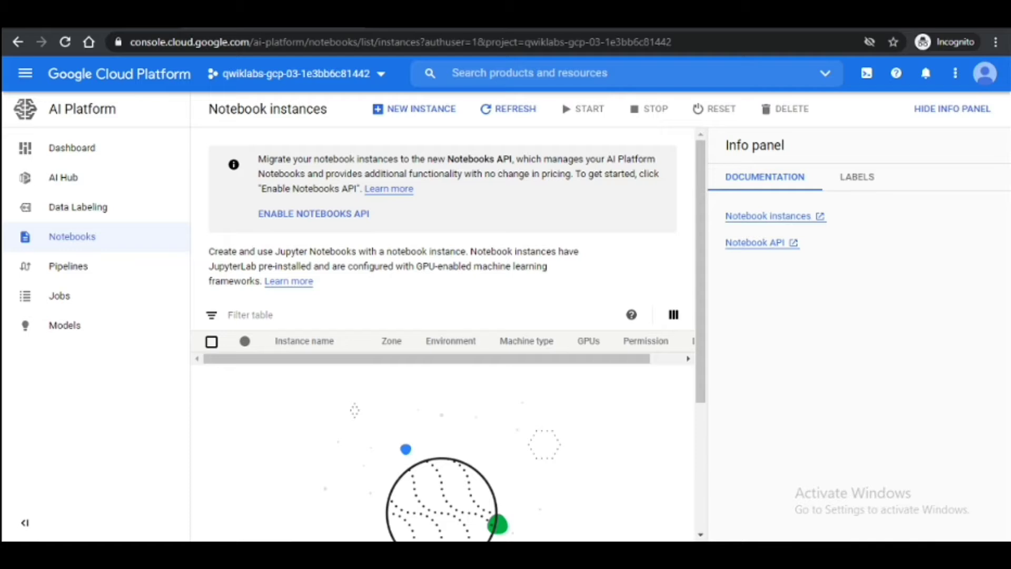
left_click(68, 16)
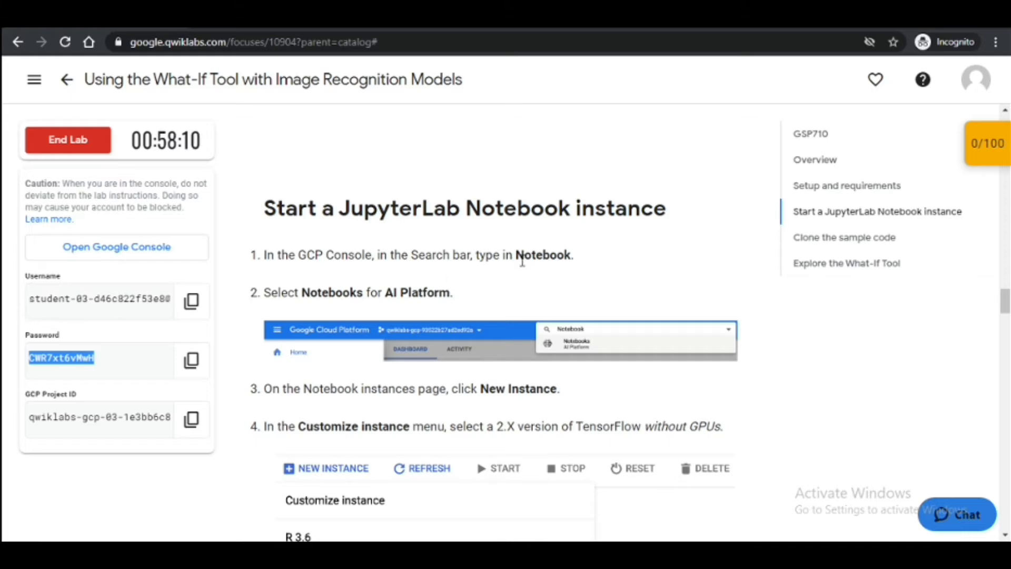
left_click_drag(516, 255, 560, 251)
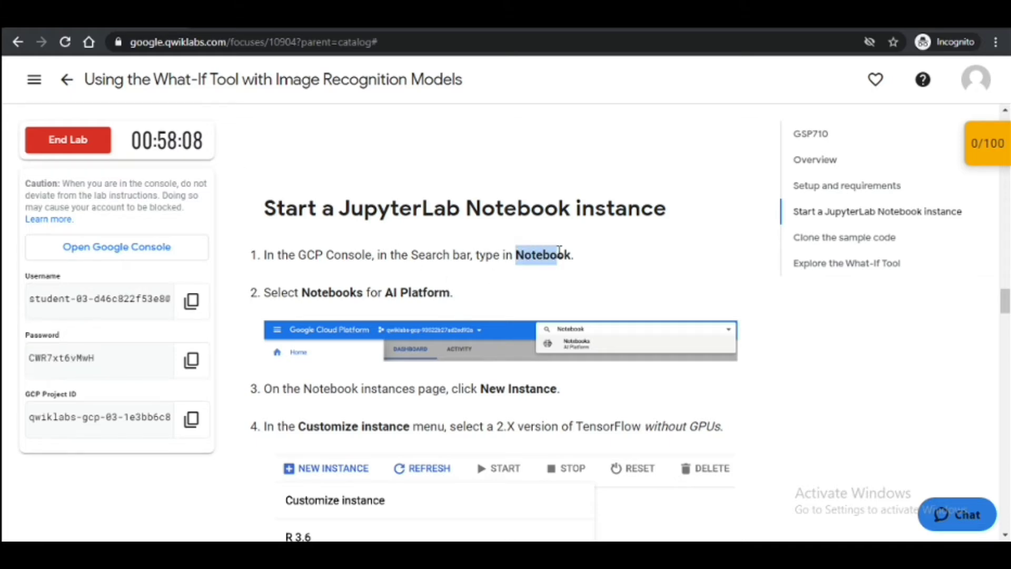
scroll(560, 250, "down", 1)
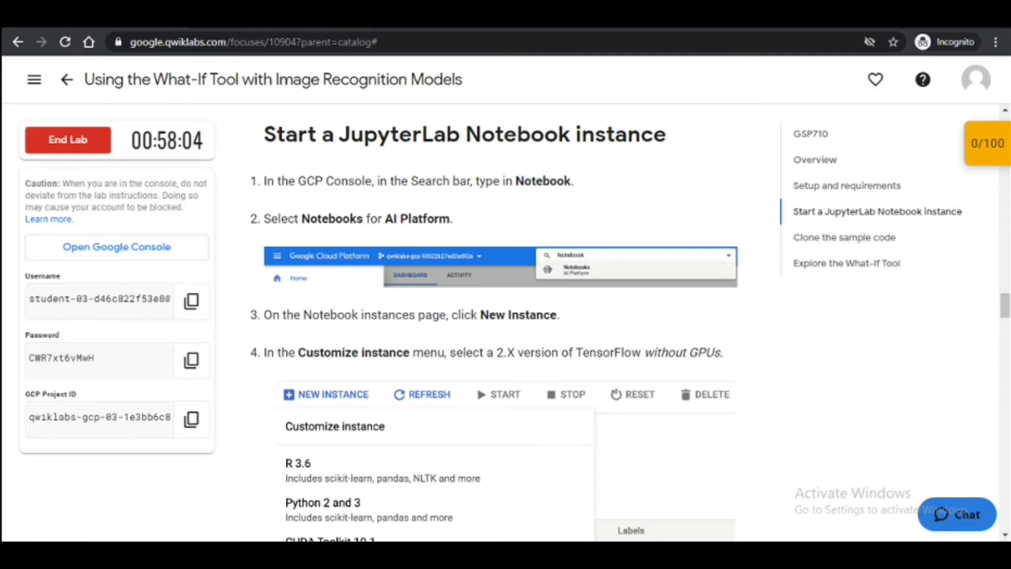
Start a new notebook instance using TensorFlow Enterprise 2.1 without GPUs, as the lab instructions specify
key("alt+Tab")
left_click(409, 110)
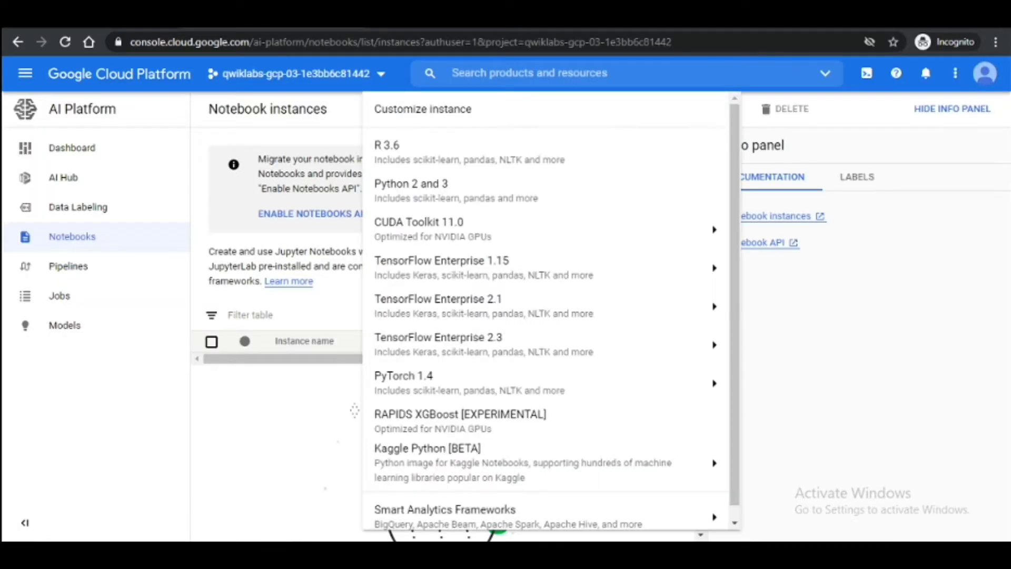
key("alt+Tab")
scroll(508, 252, "down", 2)
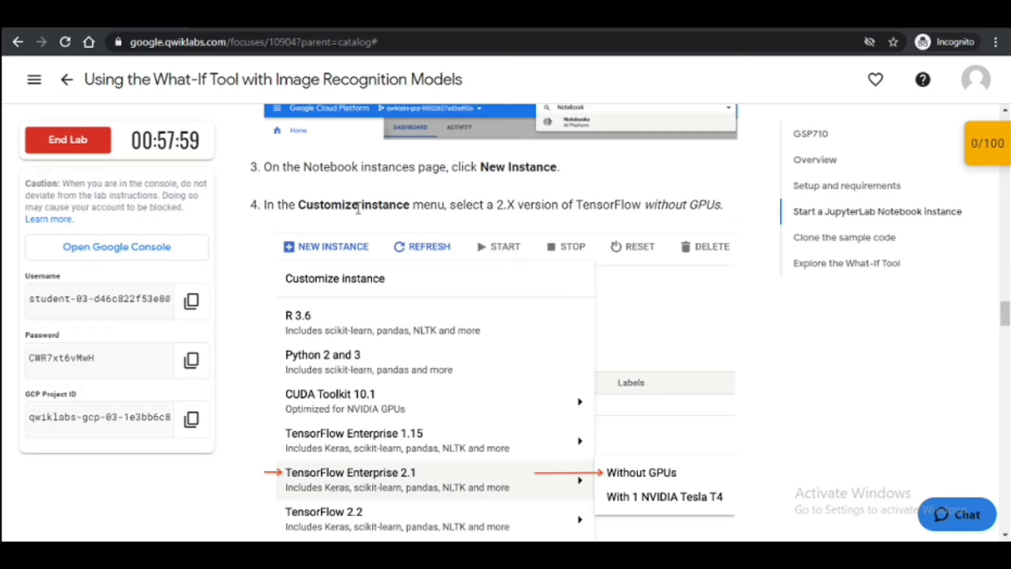
scroll(539, 250, "down", 1)
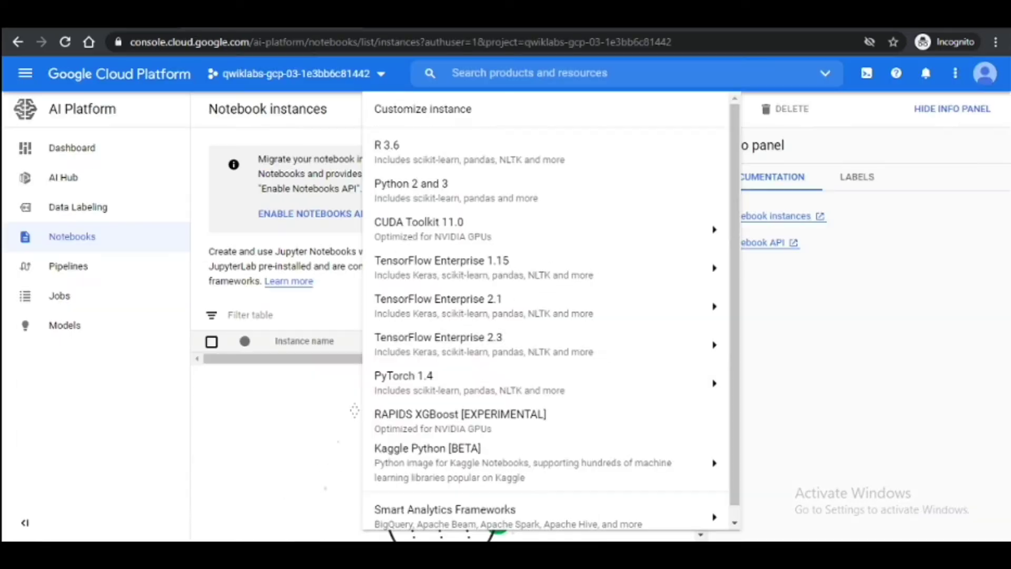
key("alt+Tab")
mouse_move(537, 300)
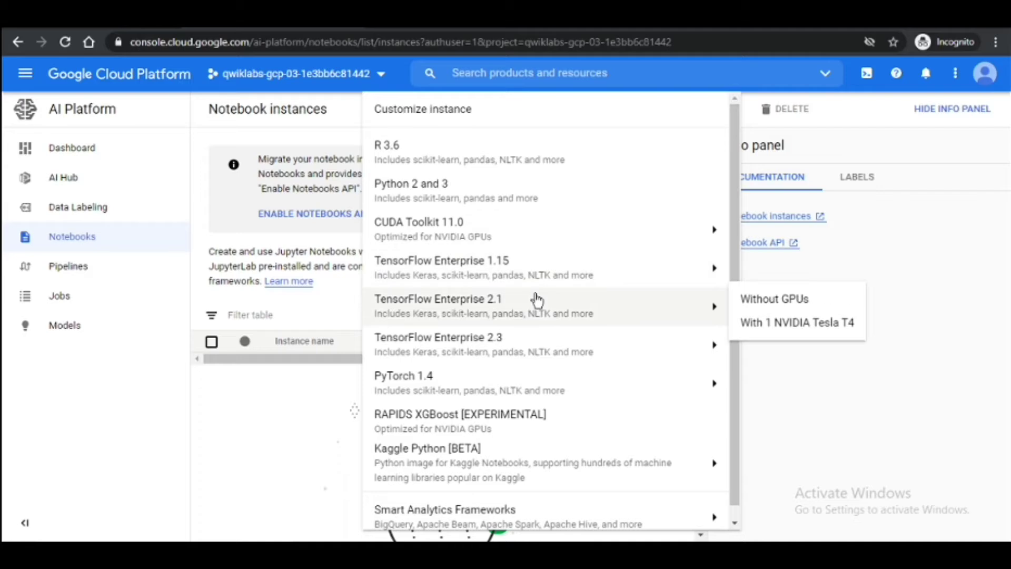
left_click(753, 300)
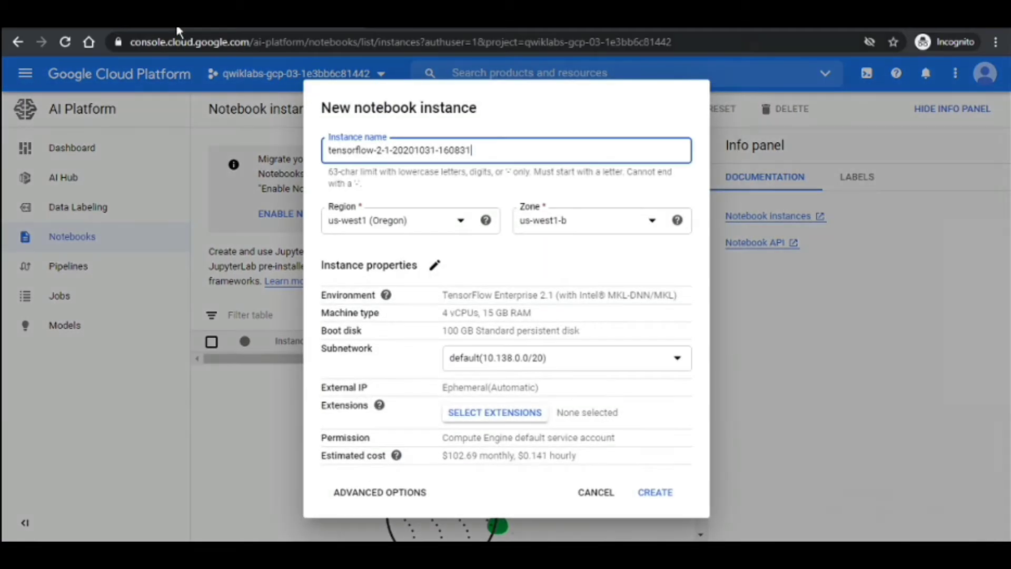
Set the new notebook instance's region to us-central1 (Iowa) and check the region and zone requirements in the lab instructions
key("alt+Tab")
scroll(648, 345, "down", 8)
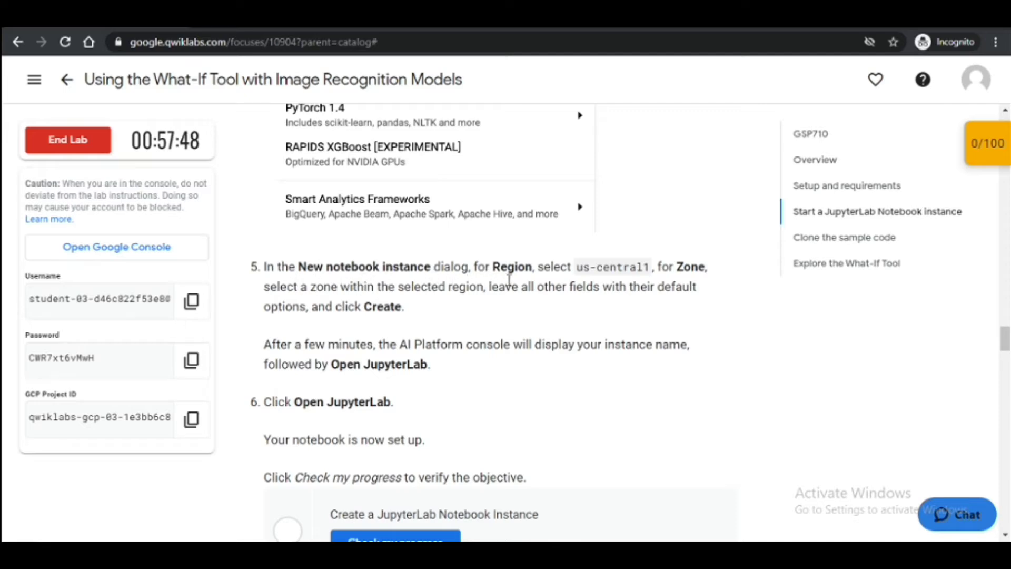
key("alt+Tab")
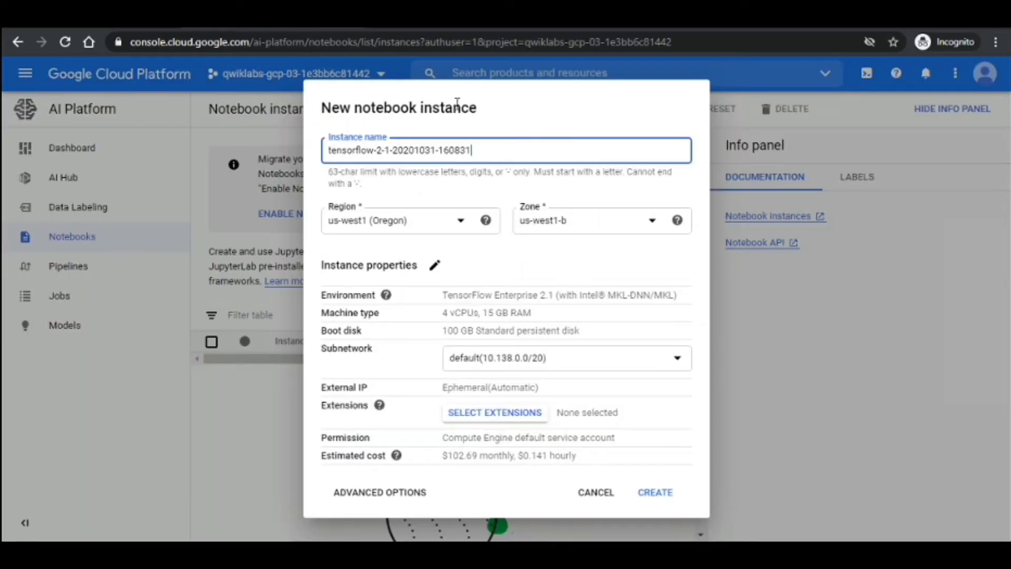
left_click(462, 220)
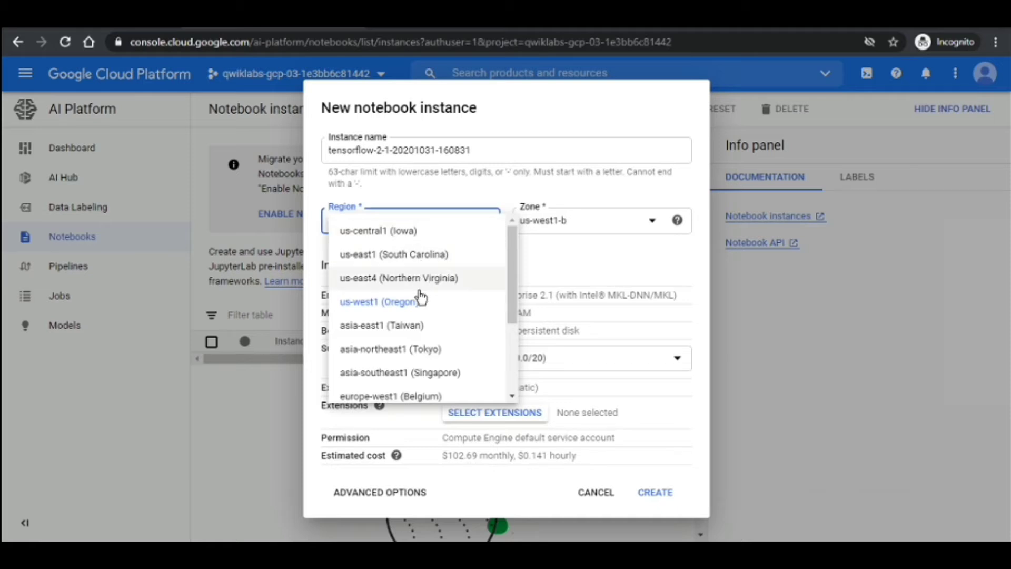
scroll(404, 342, "down", 3)
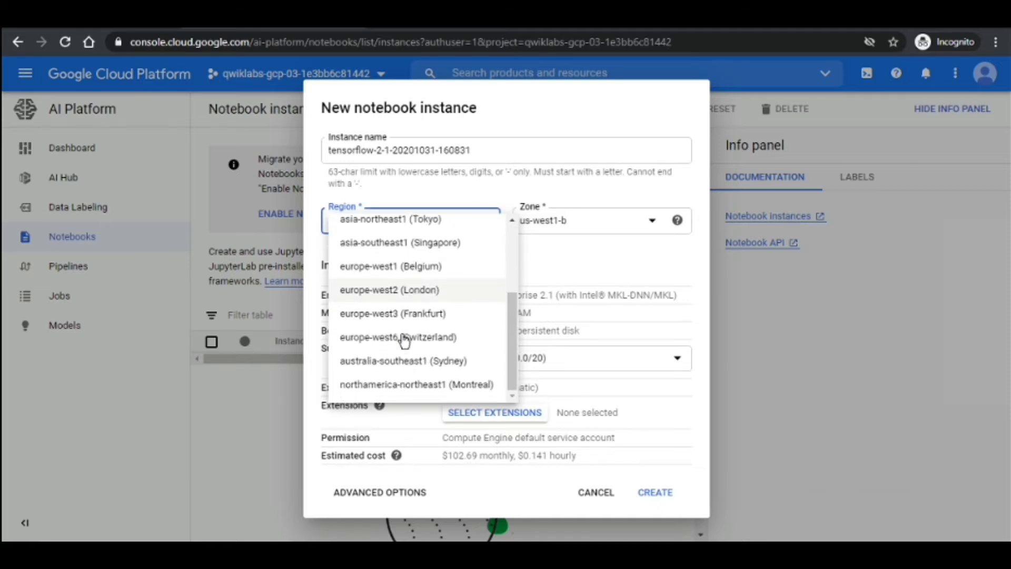
scroll(417, 321, "up", 2)
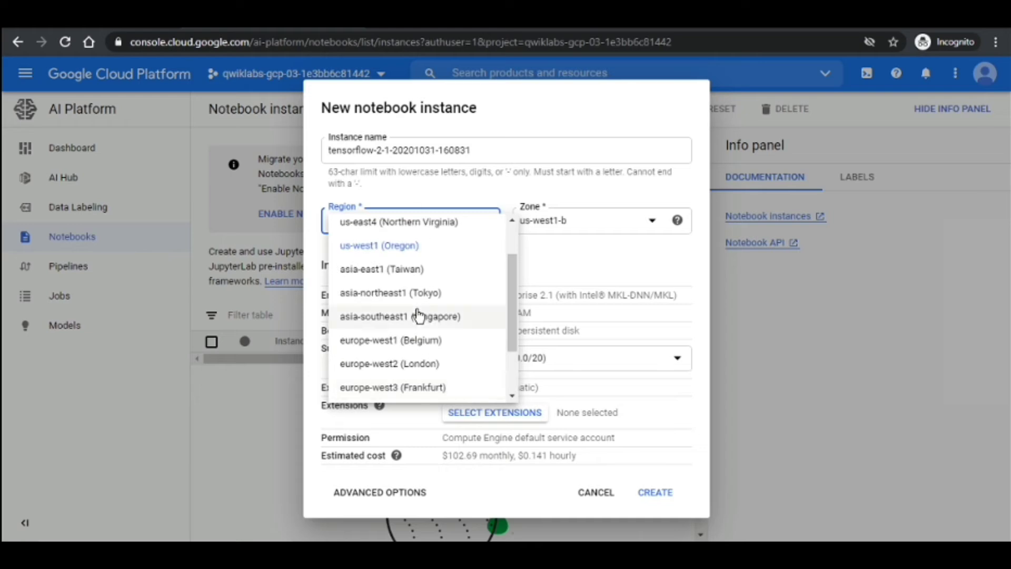
scroll(416, 316, "up", 1)
left_click(432, 231)
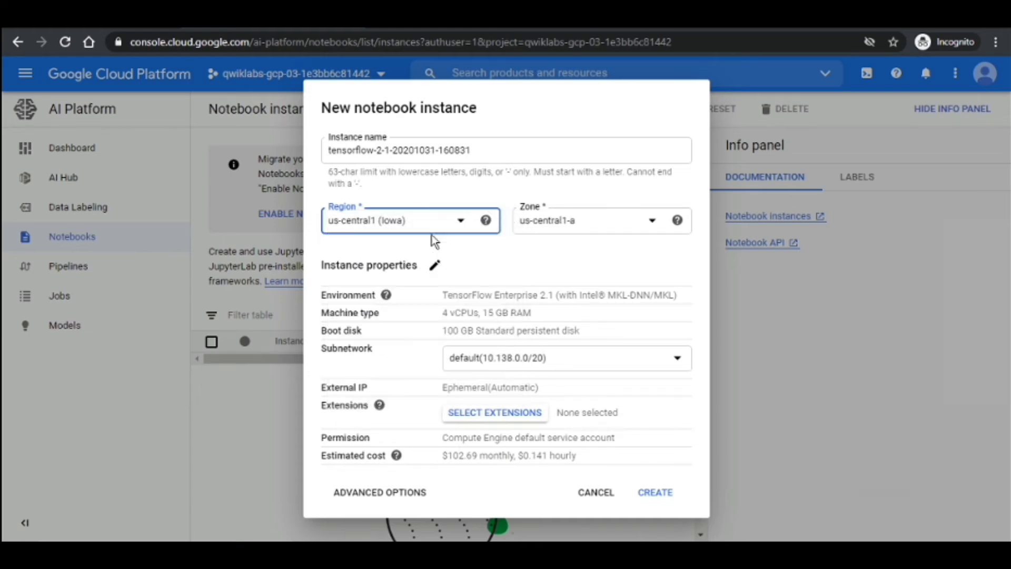
key("ctrl+Tab")
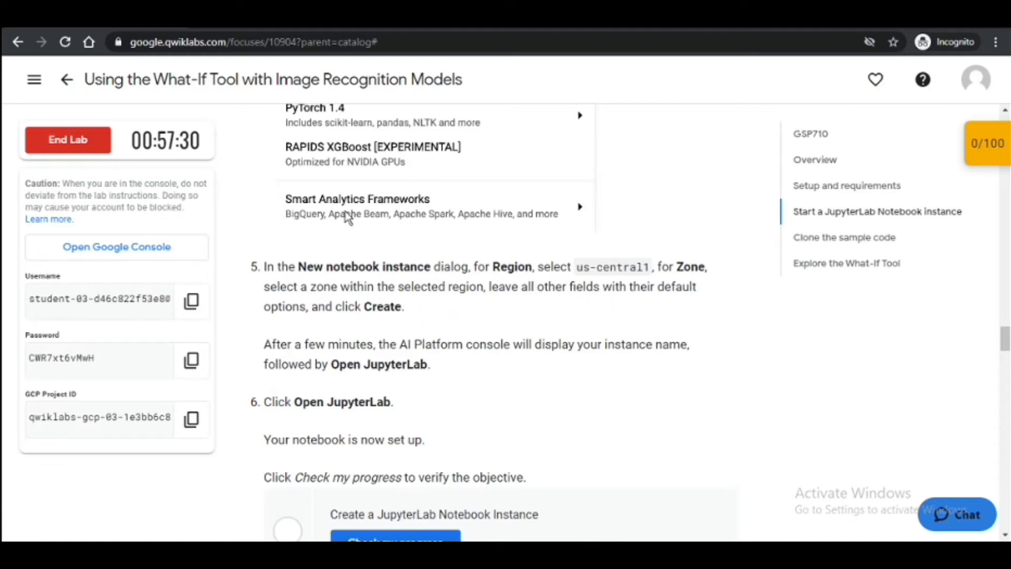
key("ctrl+Tab")
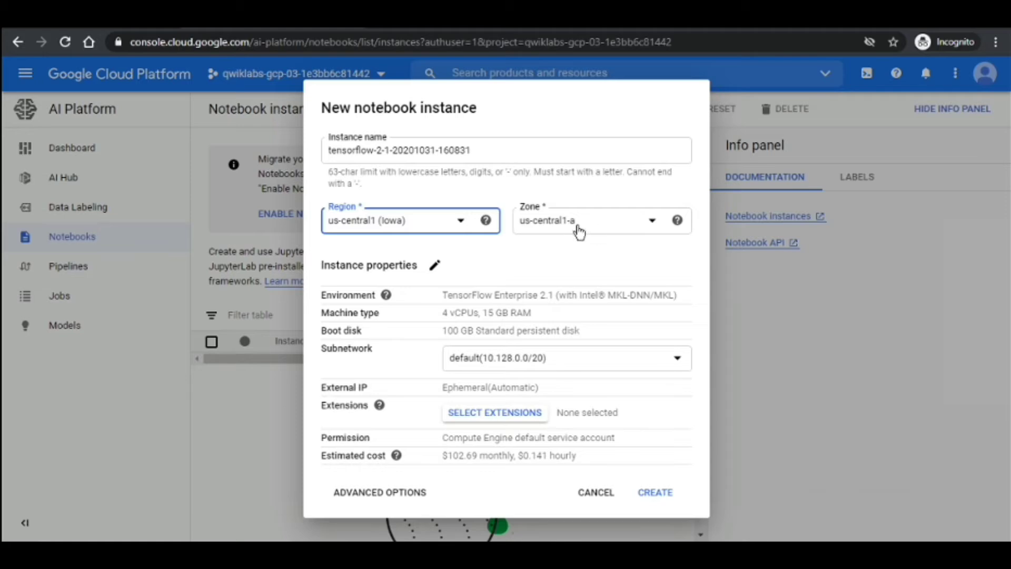
Create the TensorFlow notebook instance in us-central1-a with the remaining default settings and read the lab's steps on opening JupyterLab
left_click(663, 494)
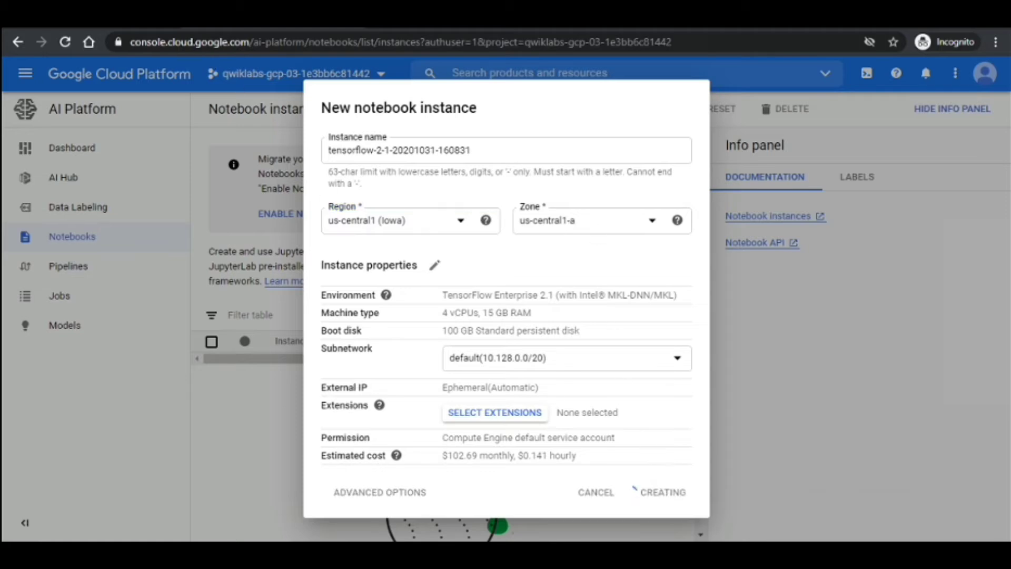
key("ctrl+Tab")
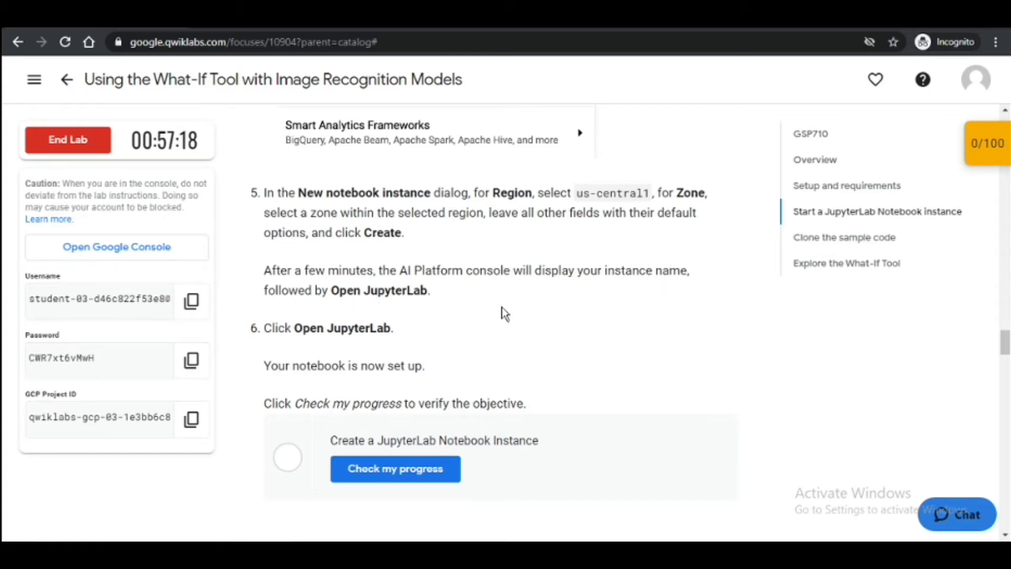
scroll(379, 342, "down", 1)
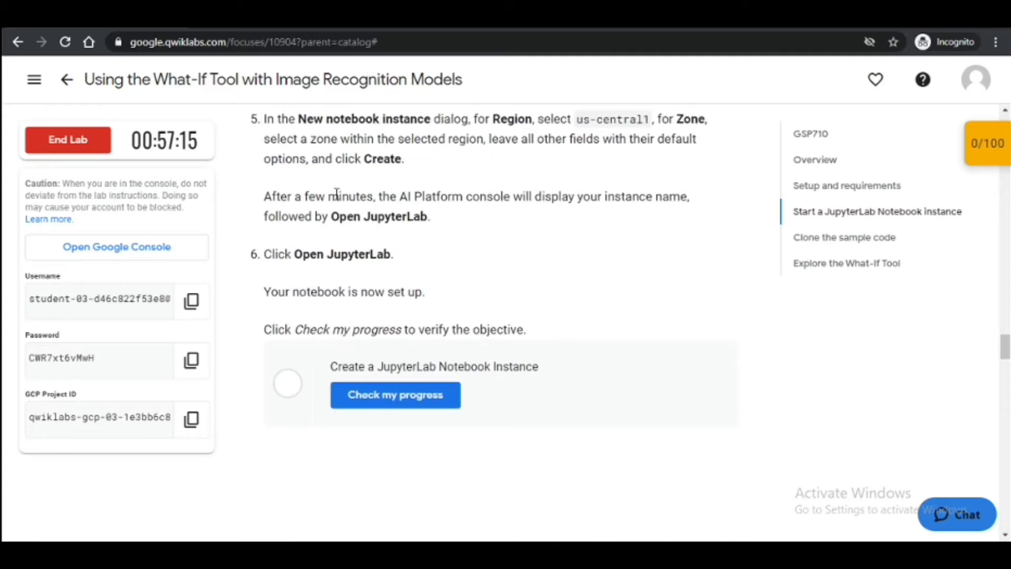
key("ctrl+Tab")
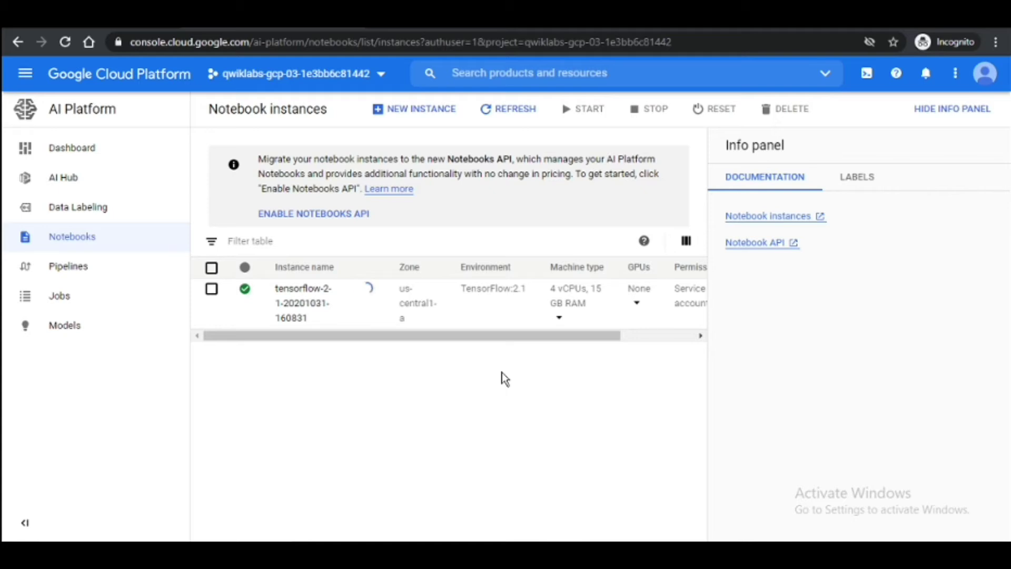
Hide the info panel, then open JupyterLab for the TensorFlow instance with a new terminal
left_click(917, 121)
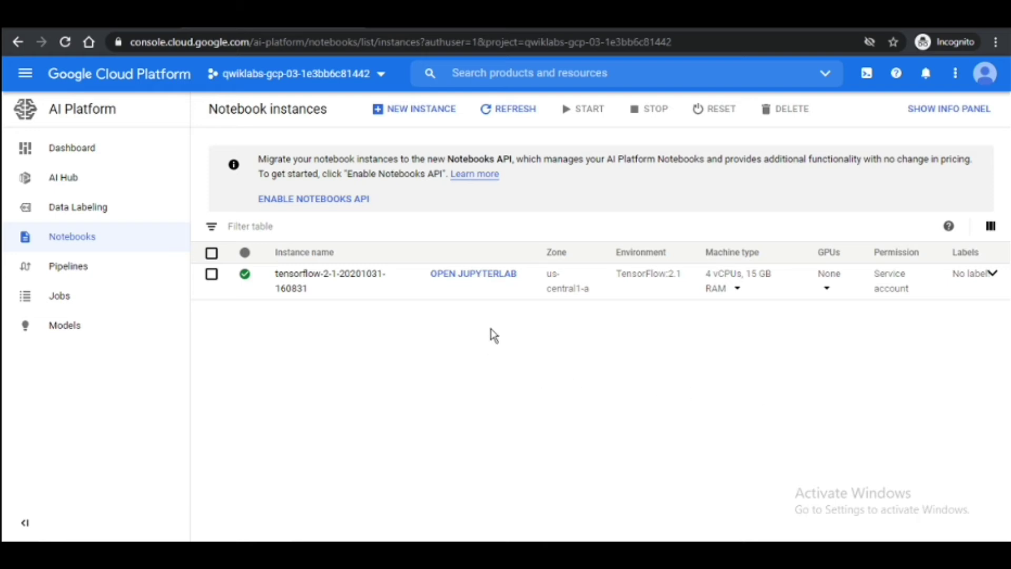
left_click(483, 275)
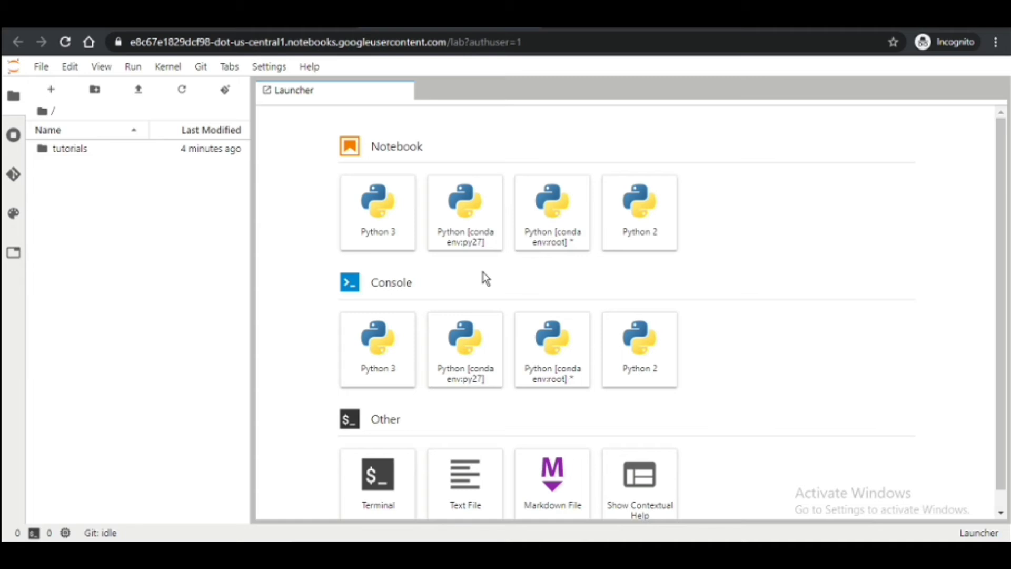
left_click(392, 488)
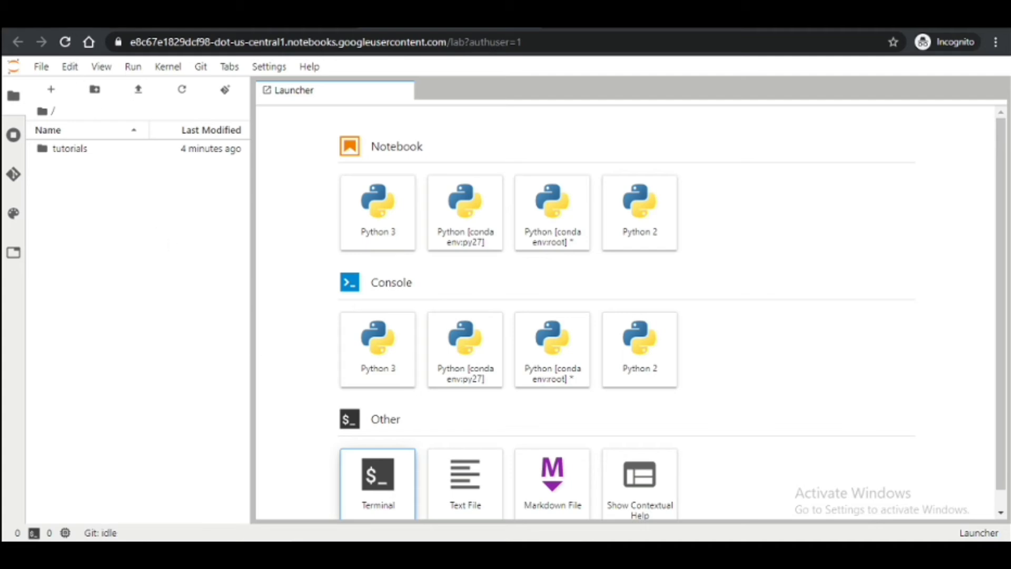
In the Qwiklabs lab page, check progress on the Create a JupyterLab Notebook Instance objective
key("ctrl+Tab")
left_click(361, 400)
scroll(535, 369, "down", 4)
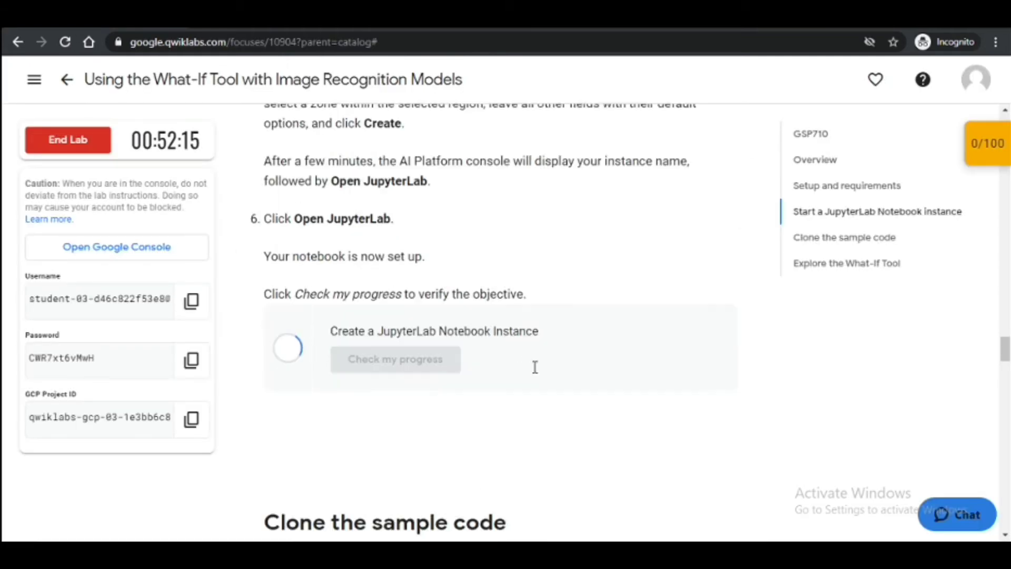
Copy the lab's git clone command for GoogleCloudPlatform/training-data-analyst and run it in the JupyterLab terminal
scroll(536, 373, "down", 10)
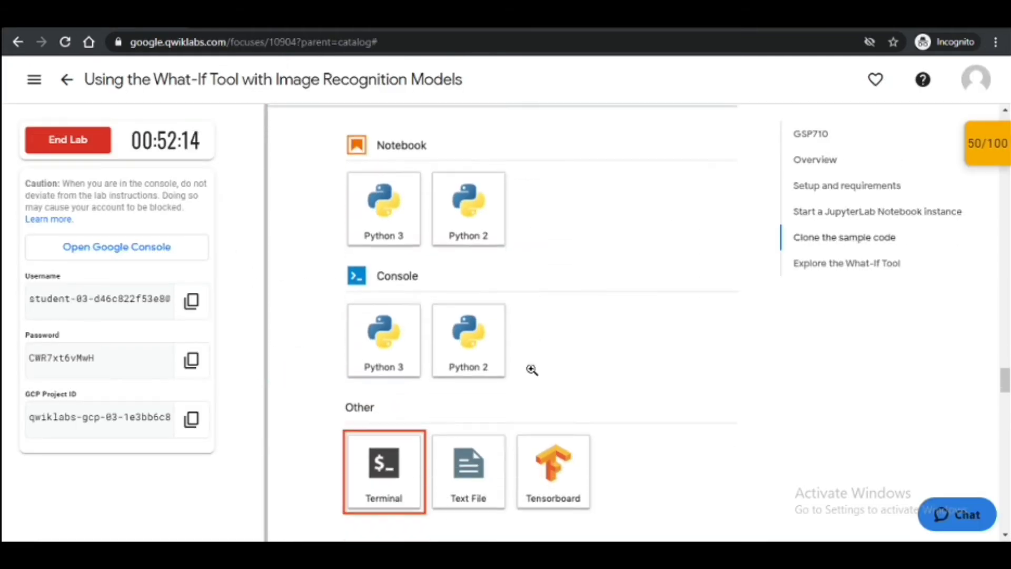
scroll(534, 377, "down", 2)
left_click(707, 253)
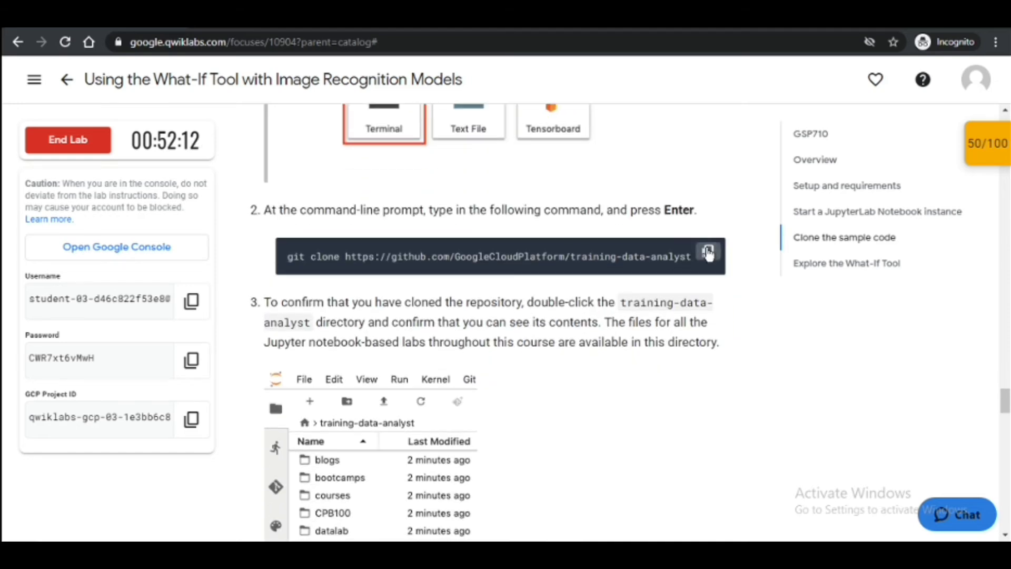
key("alt+Tab")
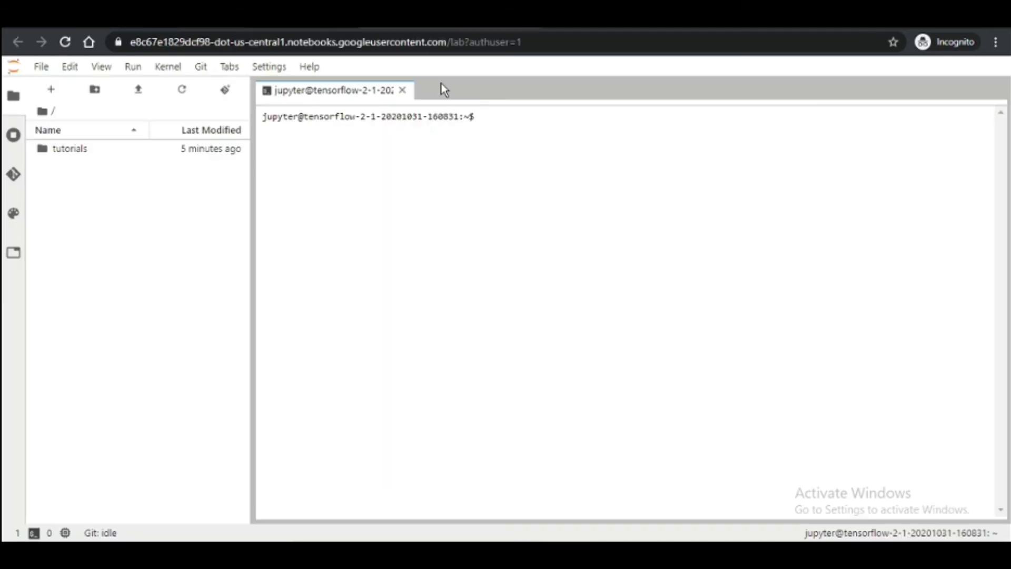
key("ctrl+v")
key("Return")
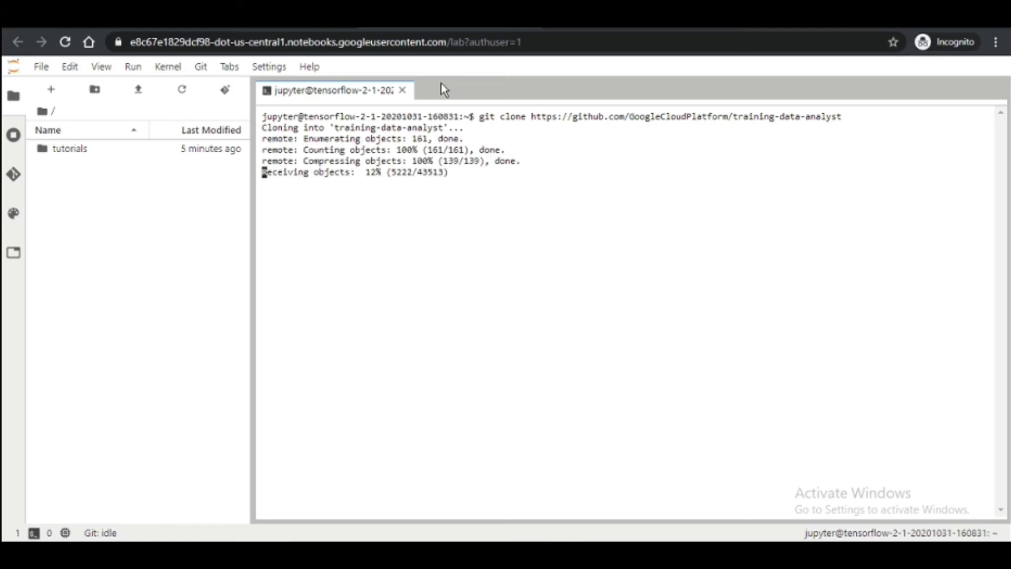
Read the lab's step on confirming the cloned training-data-analyst directory and check progress on the Clone the sample code objective
key("alt+Tab")
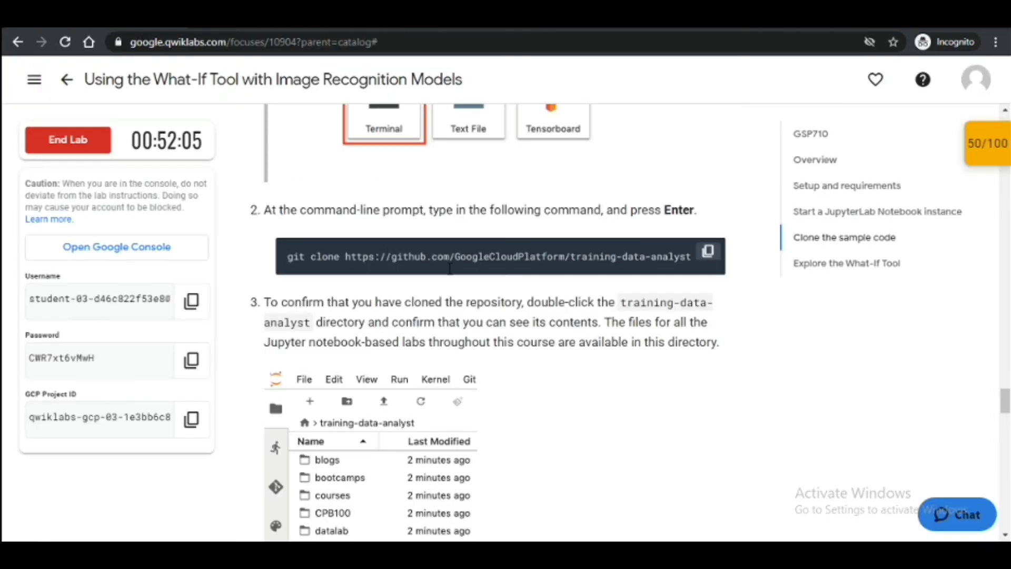
scroll(450, 270, "down", 3)
scroll(450, 270, "down", 3)
scroll(450, 270, "up", 6)
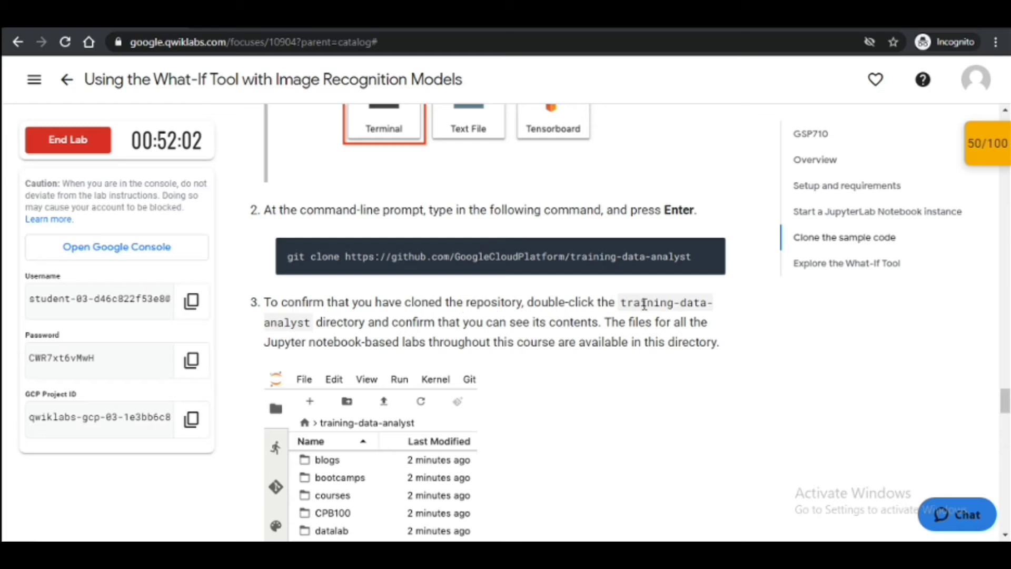
mouse_move(617, 303)
left_mouse_down()
mouse_move(711, 304)
mouse_move(375, 302)
mouse_move(311, 322)
left_mouse_up()
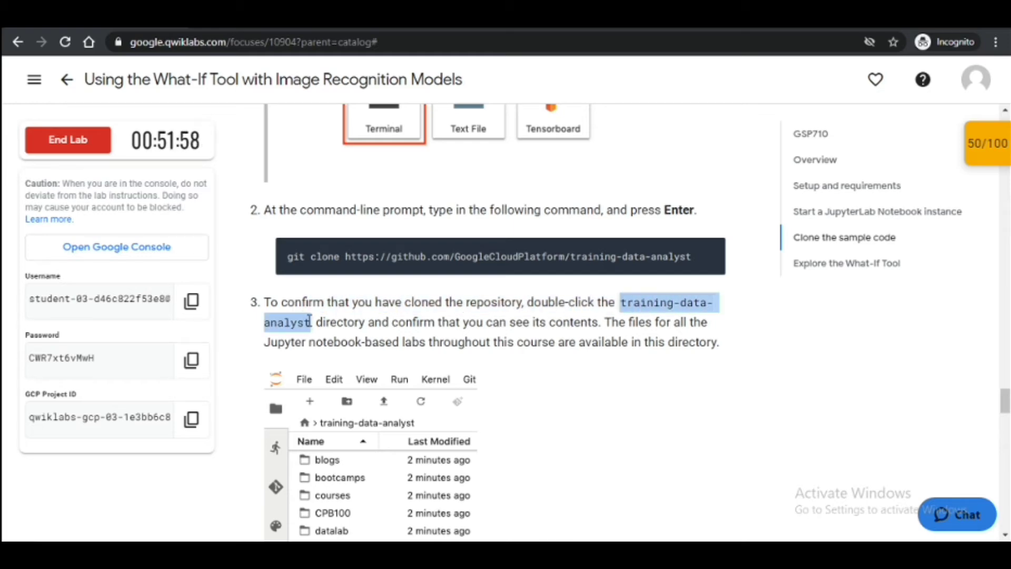
scroll(377, 336, "down", 1)
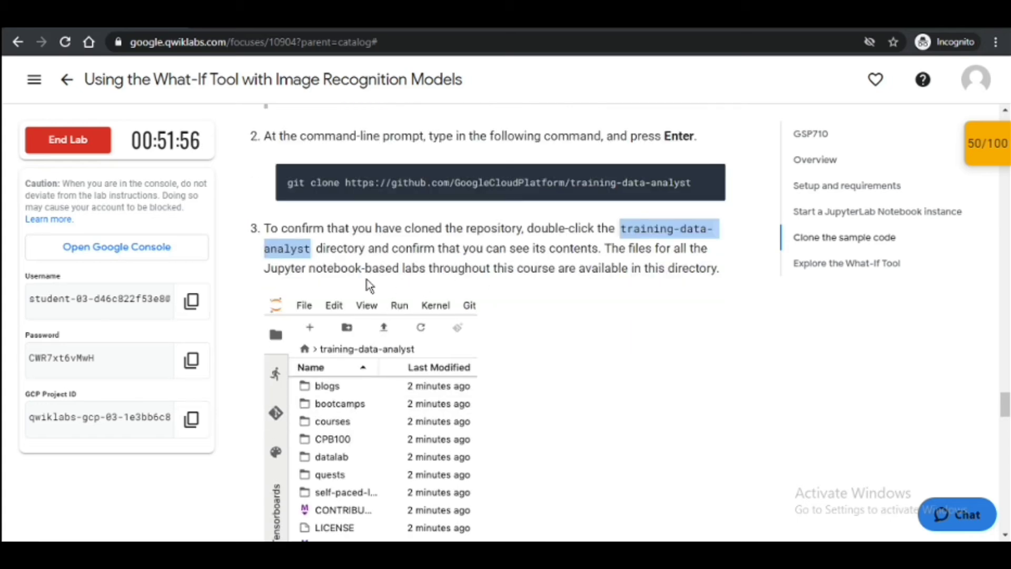
scroll(485, 293, "down", 2)
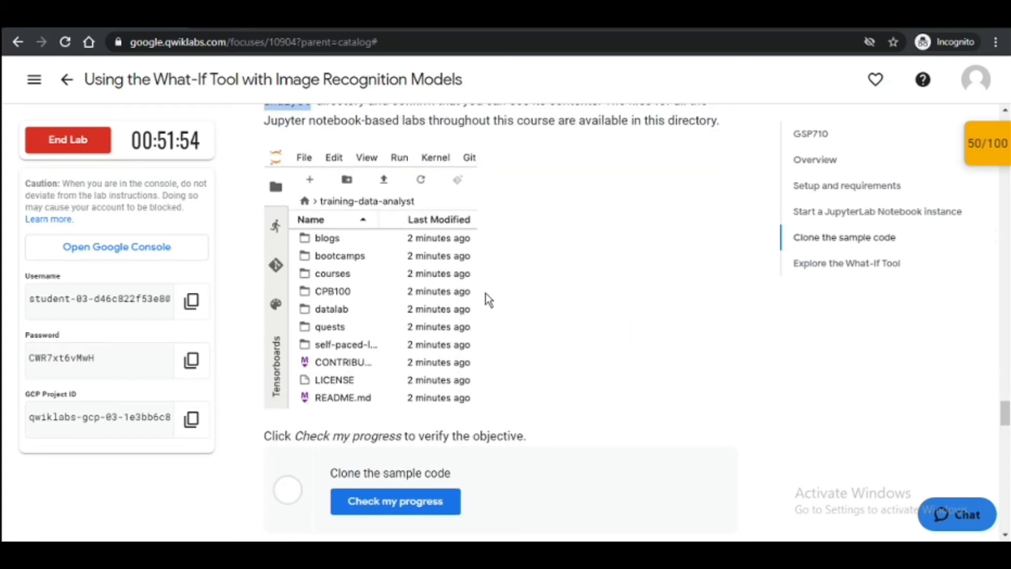
left_click(411, 503)
scroll(619, 363, "down", 1)
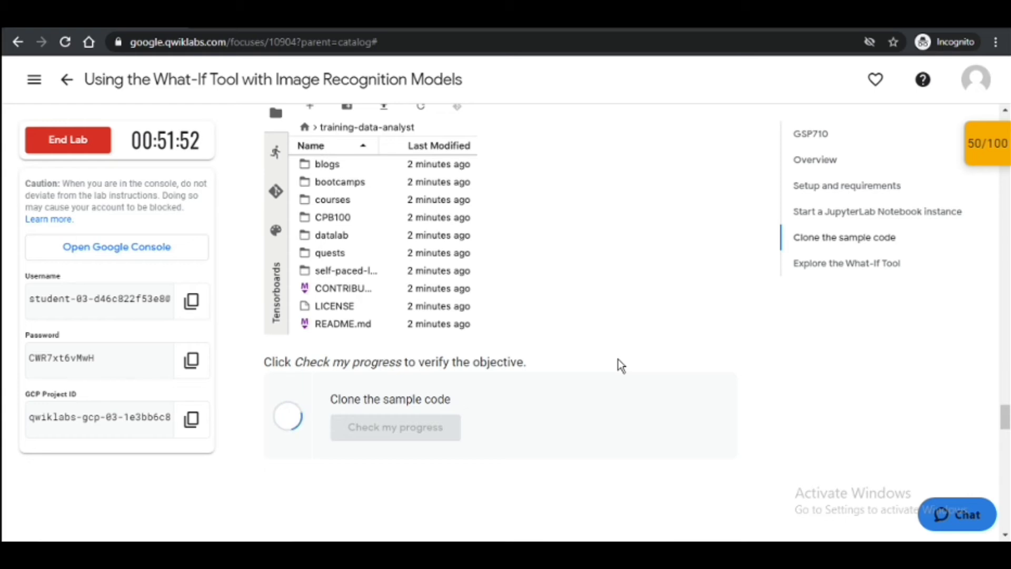
scroll(617, 360, "up", 1)
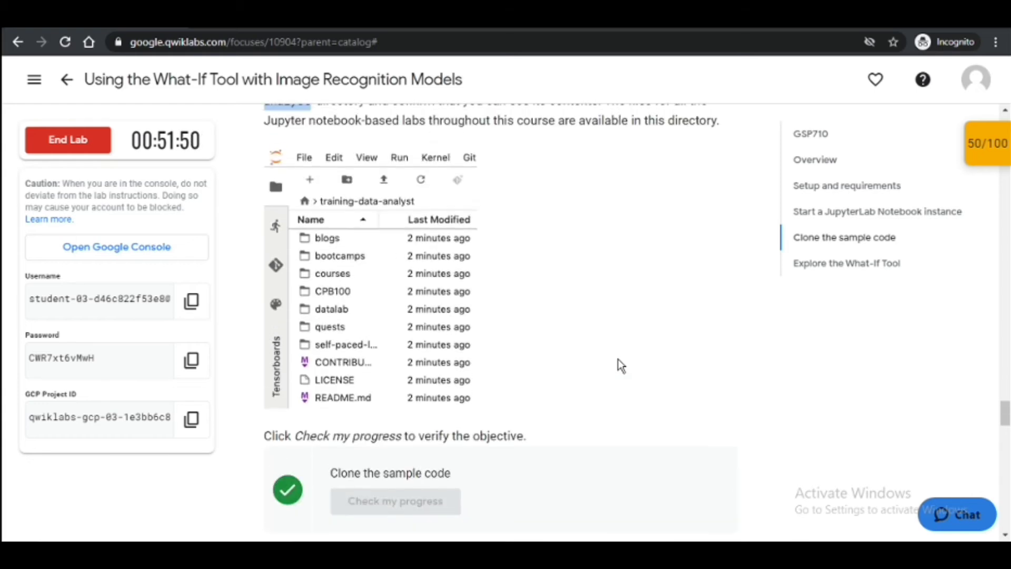
Recheck the Clone the sample code objective from the lab's checkpoints list and dismiss the result message
left_click(1004, 155)
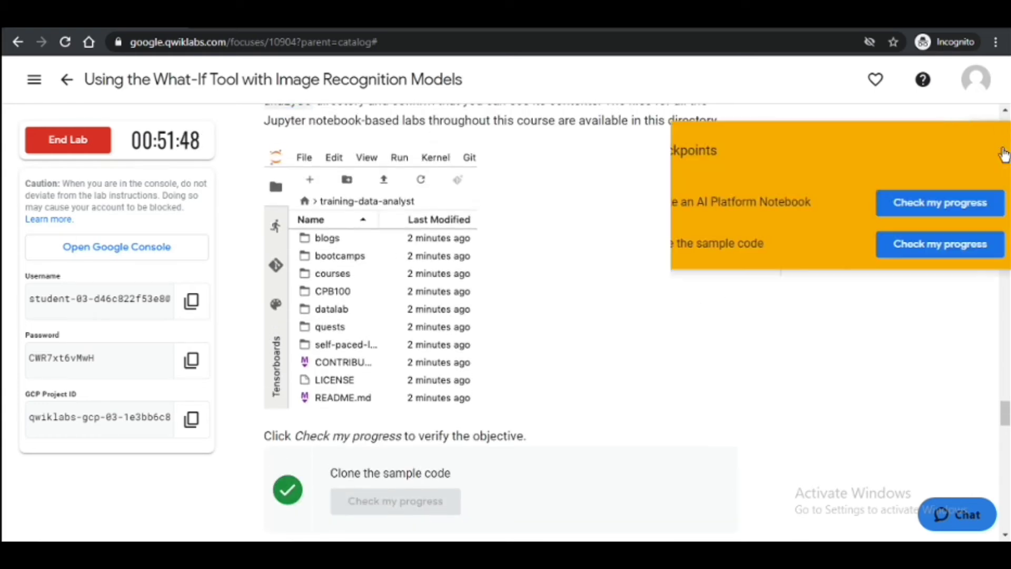
left_click(908, 244)
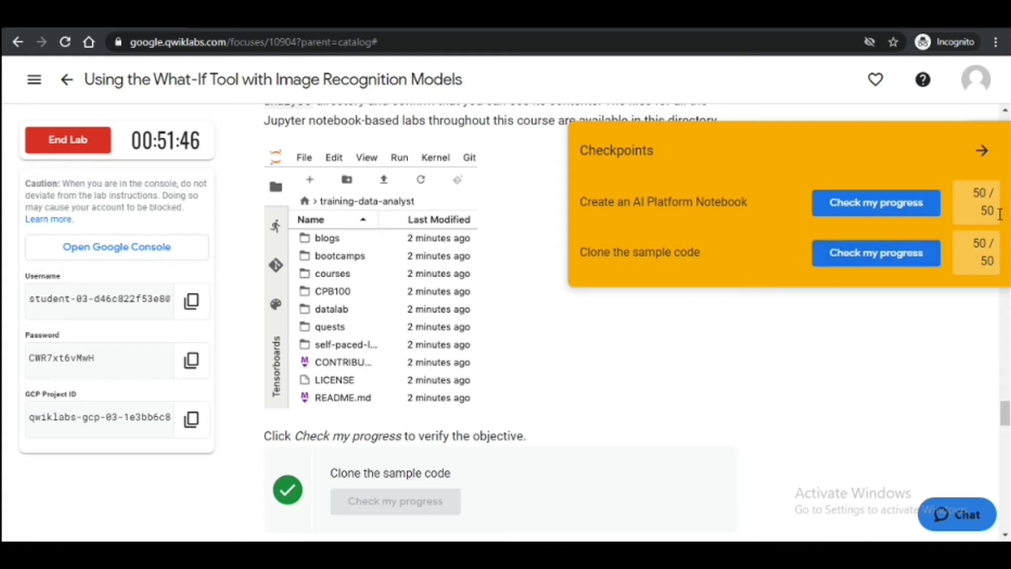
left_click(986, 153)
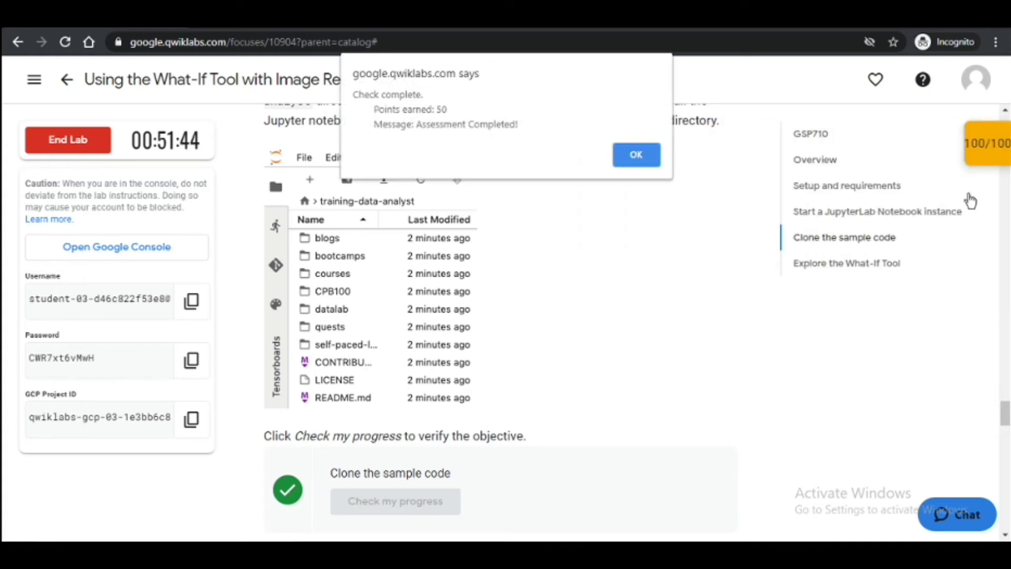
left_click(642, 160)
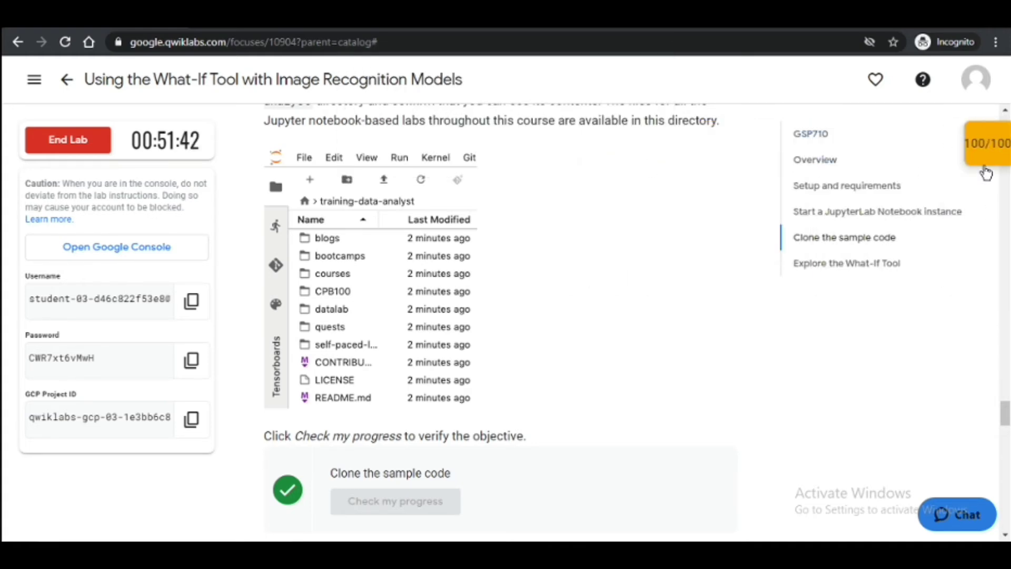
Copy the WIT_Smile_Detector.ipynb location from the Explore the What-If Tool instructions and paste it at the JupyterLab terminal prompt
scroll(414, 250, "down", 4)
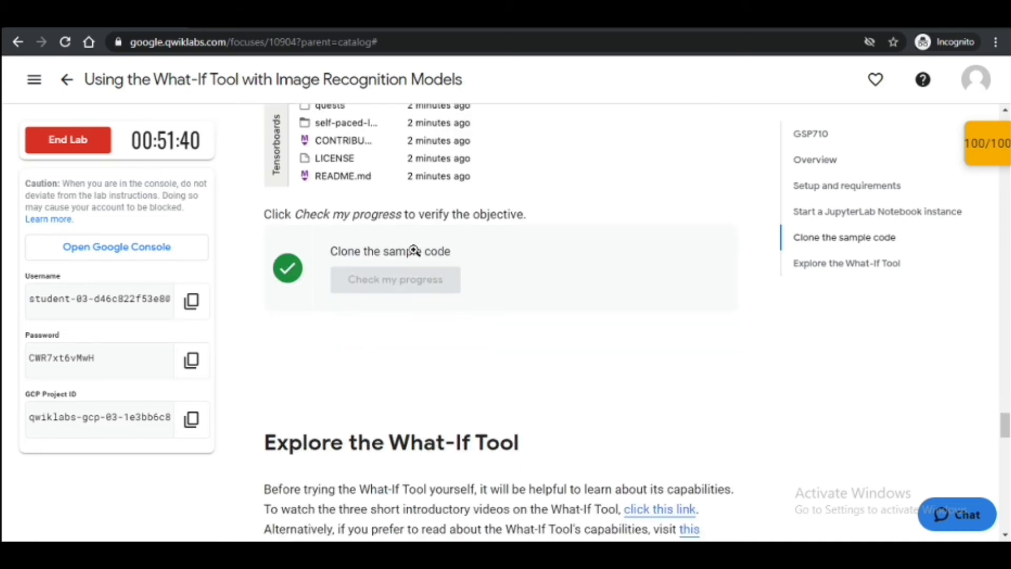
scroll(413, 250, "down", 4)
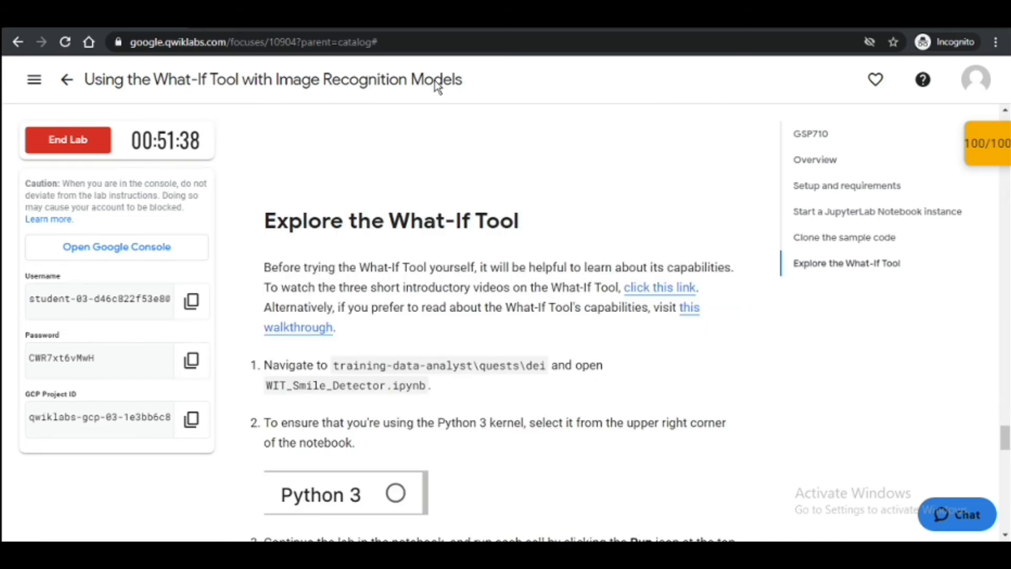
key("ctrl+Tab")
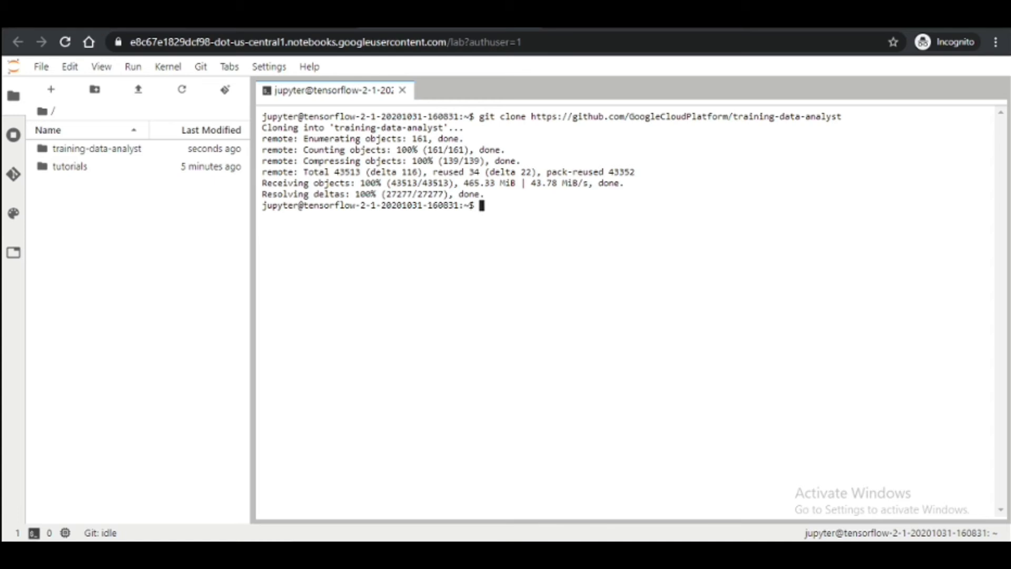
key("ctrl+shift+Tab")
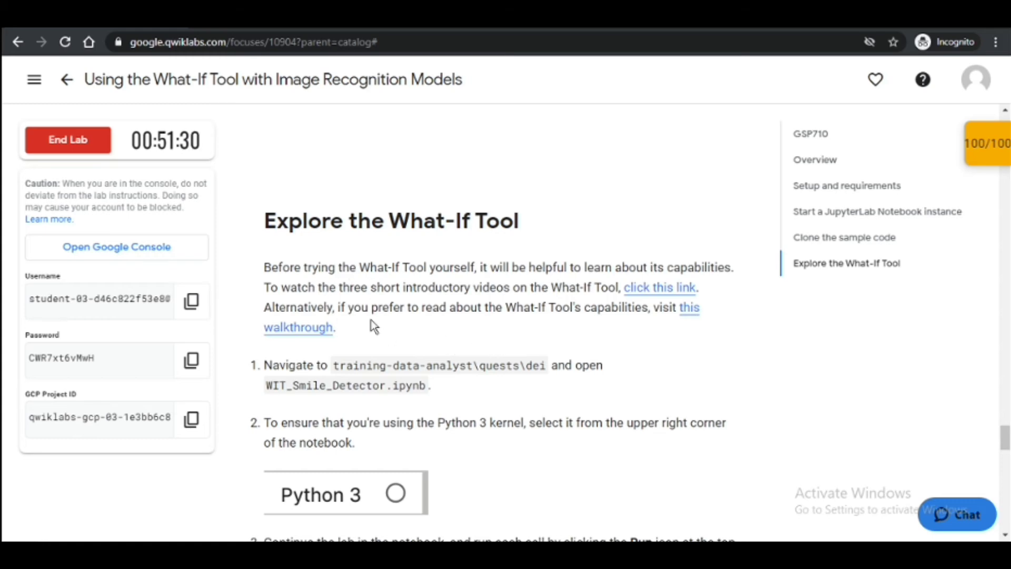
scroll(605, 284, "down", 1)
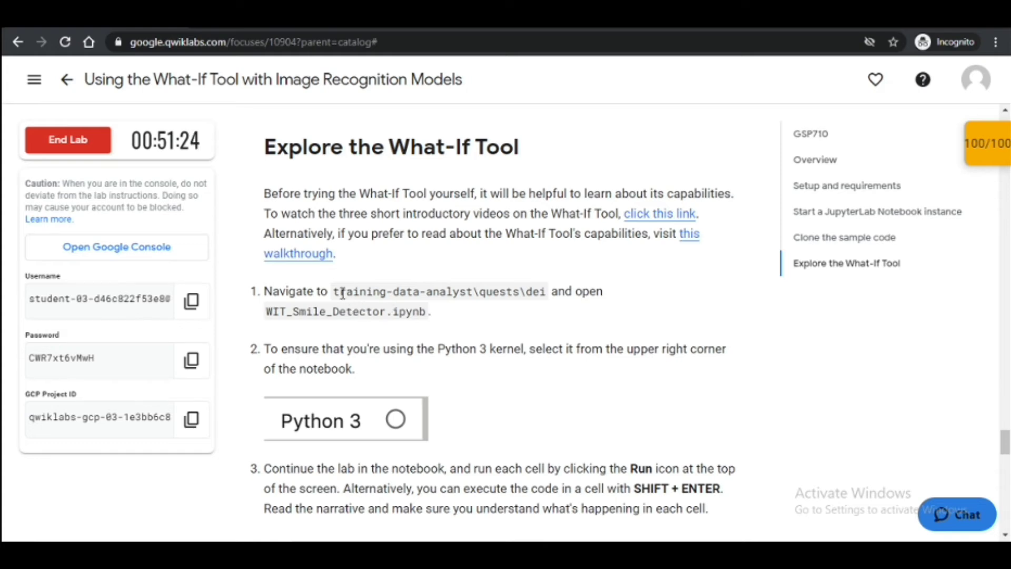
left_click_drag(334, 292, 427, 314)
key("ctrl+c")
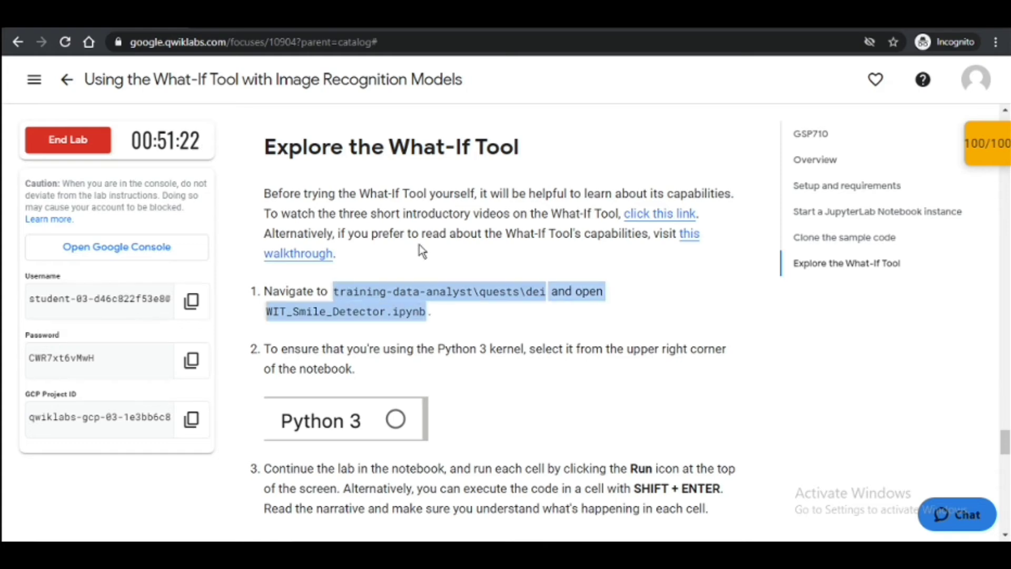
key("alt+Tab")
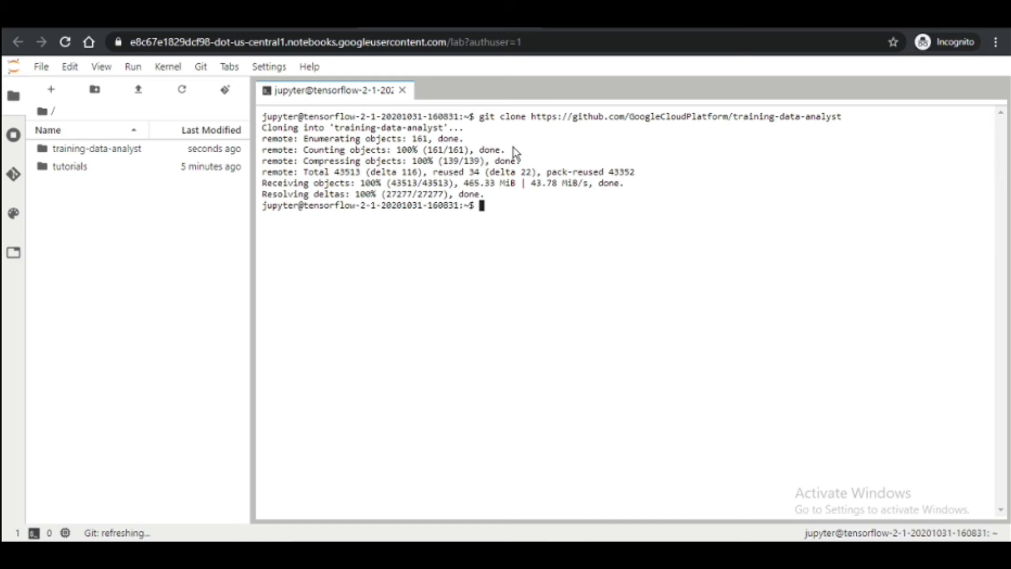
key("ctrl+v")
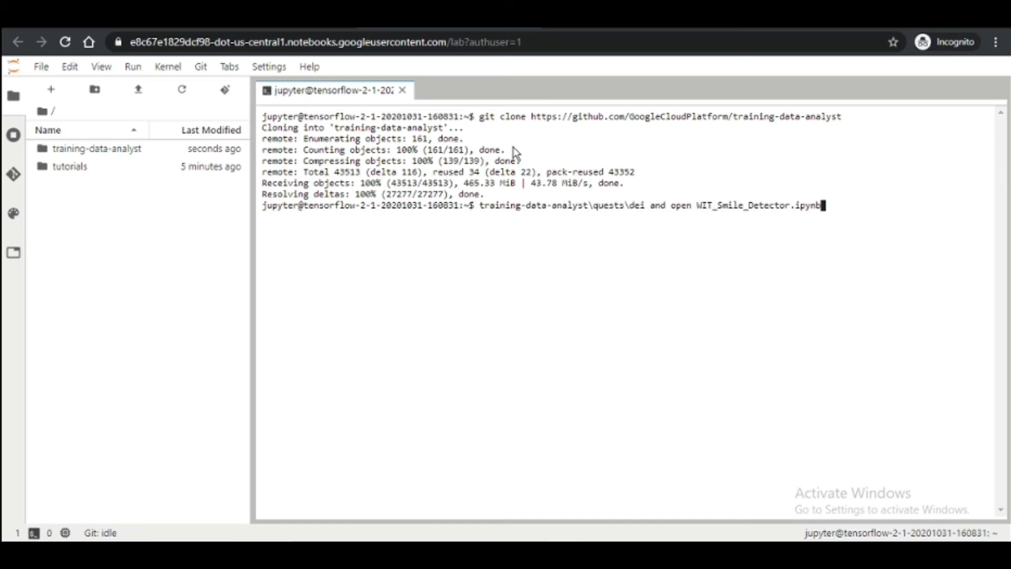
Open the WIT_Smile_Detector.ipynb notebook from the training-data-analyst/quests/dei folder
left_click(119, 154)
double_click(119, 154)
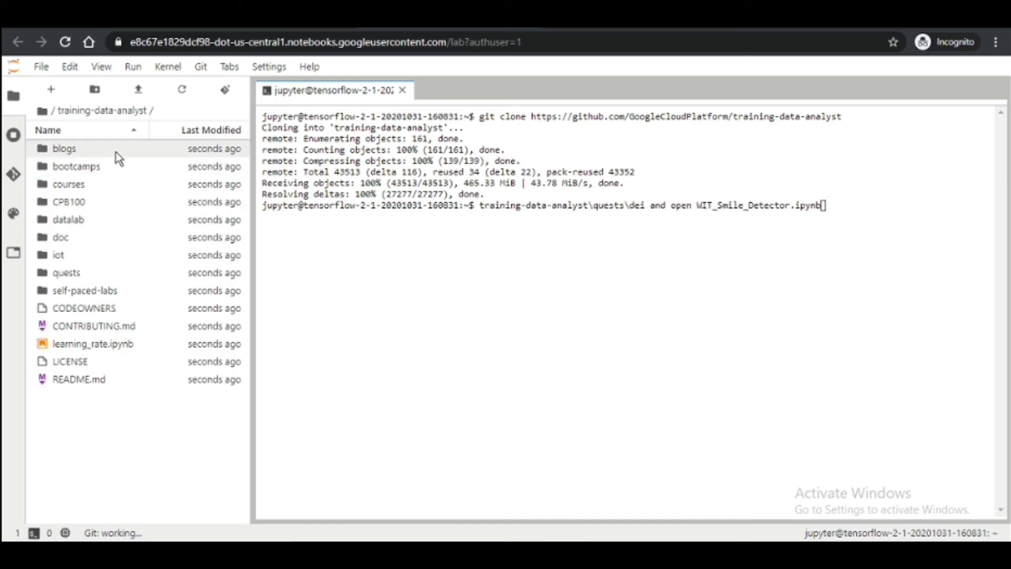
double_click(83, 275)
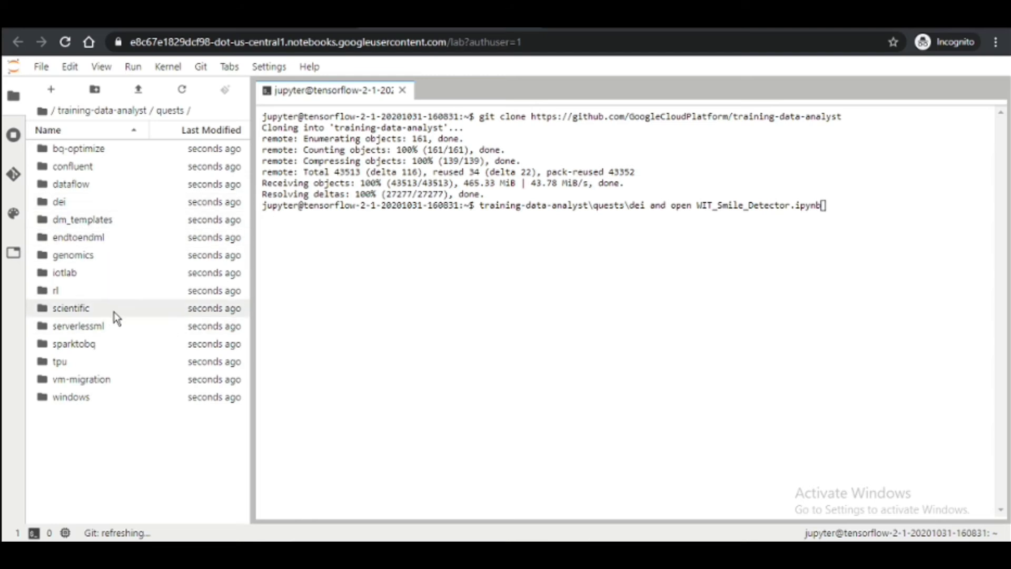
double_click(122, 201)
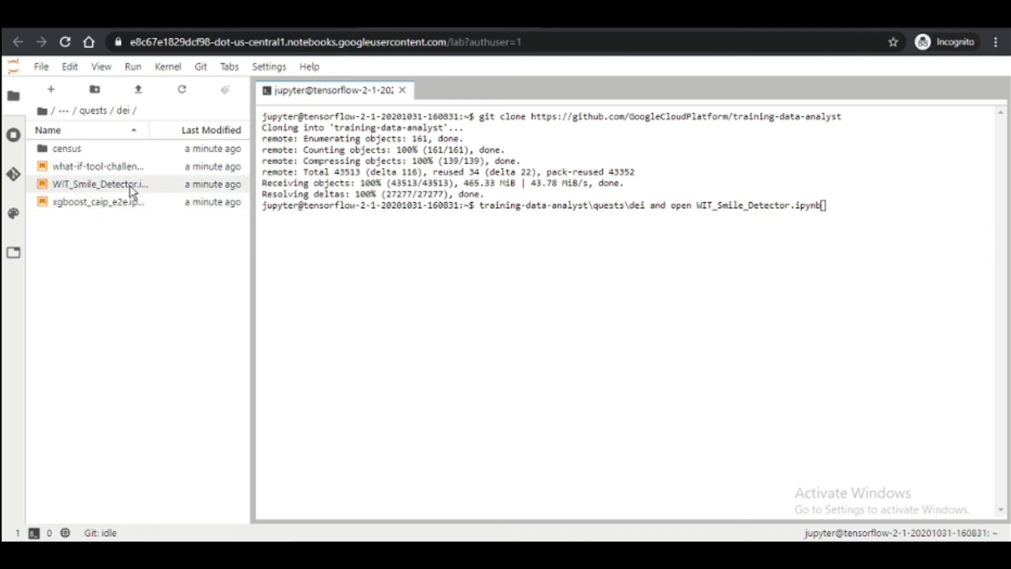
double_click(130, 185)
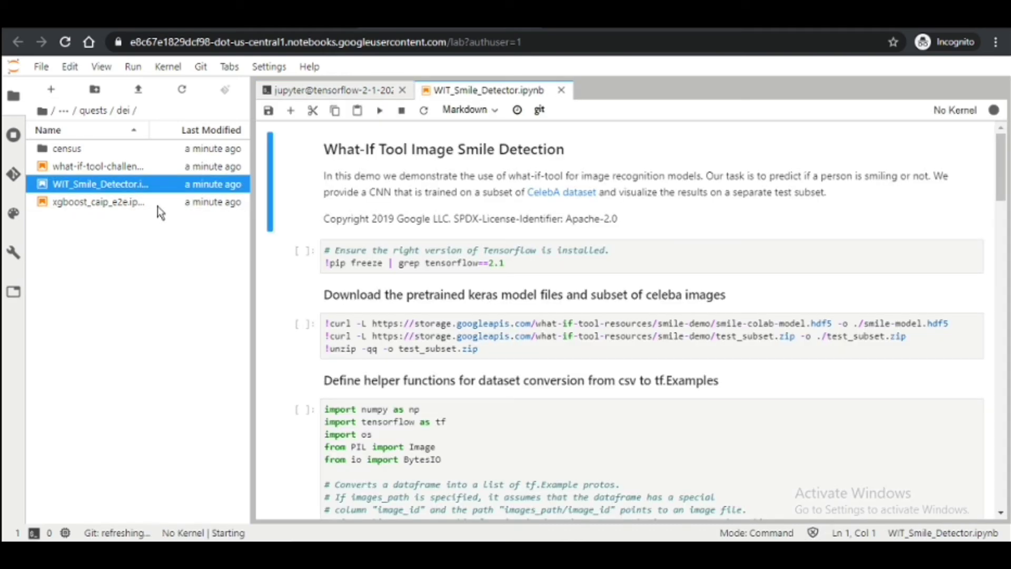
Look through the code and exploration ideas in the WIT_Smile_Detector notebook and open its kernel selection
scroll(414, 281, "down", 20)
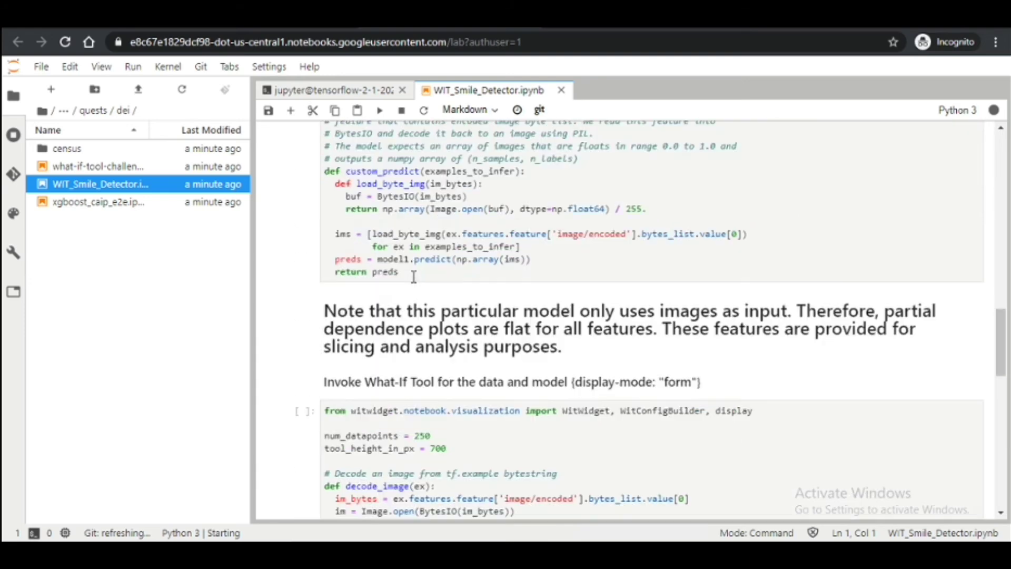
scroll(413, 277, "down", 3)
key("ctrl+shift+Tab")
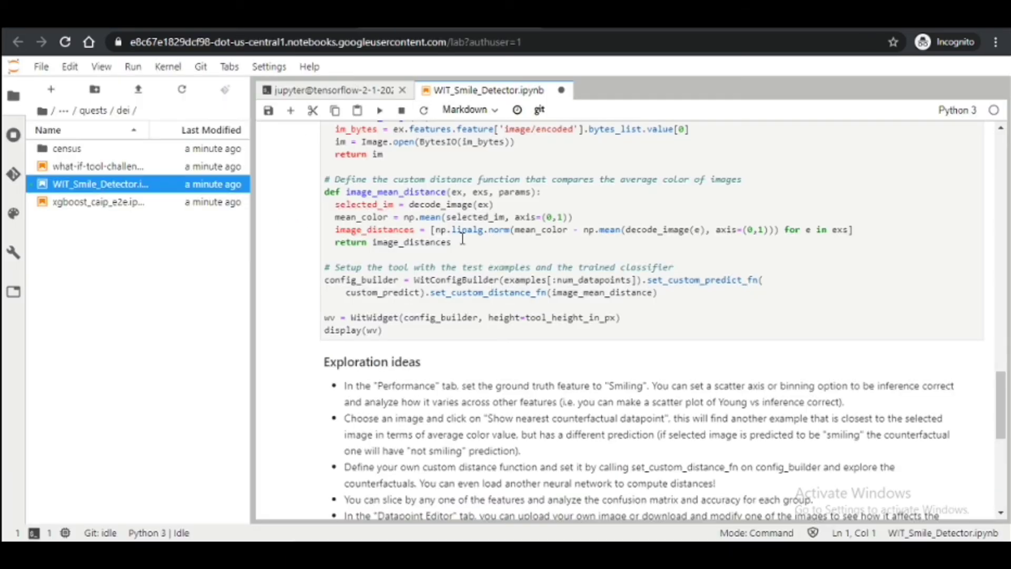
scroll(351, 336, "up", 15)
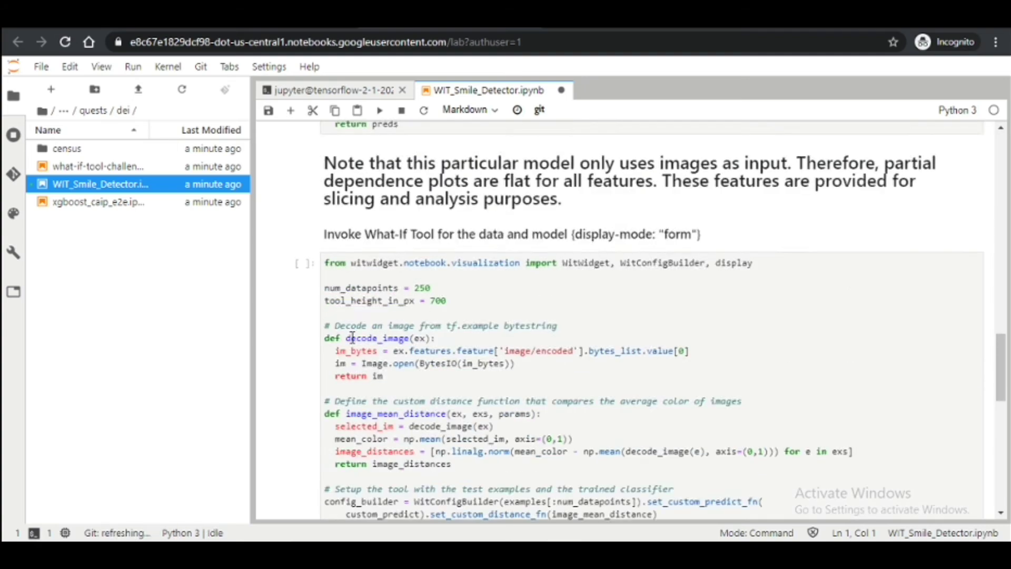
scroll(350, 336, "up", 5)
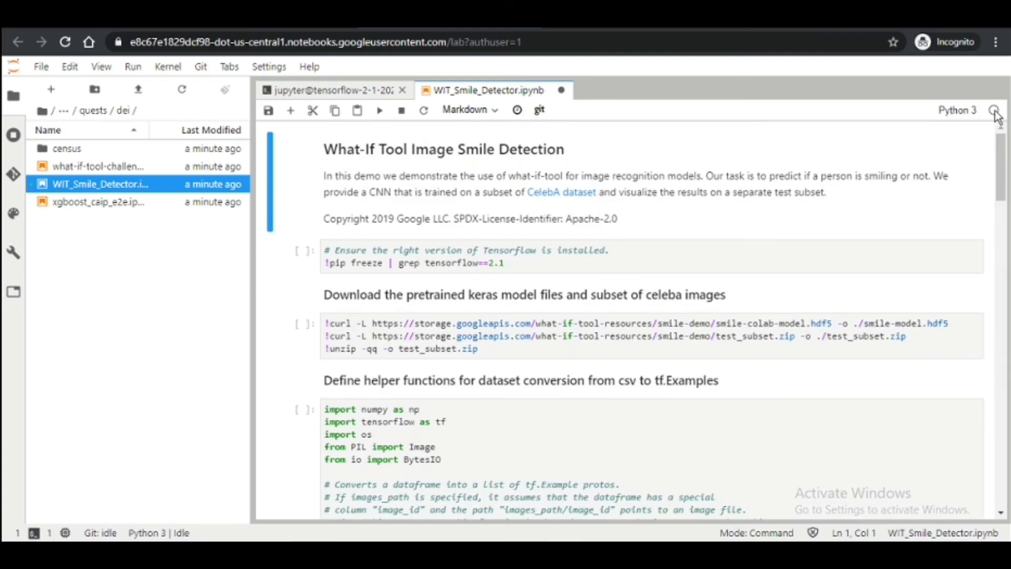
left_click(970, 112)
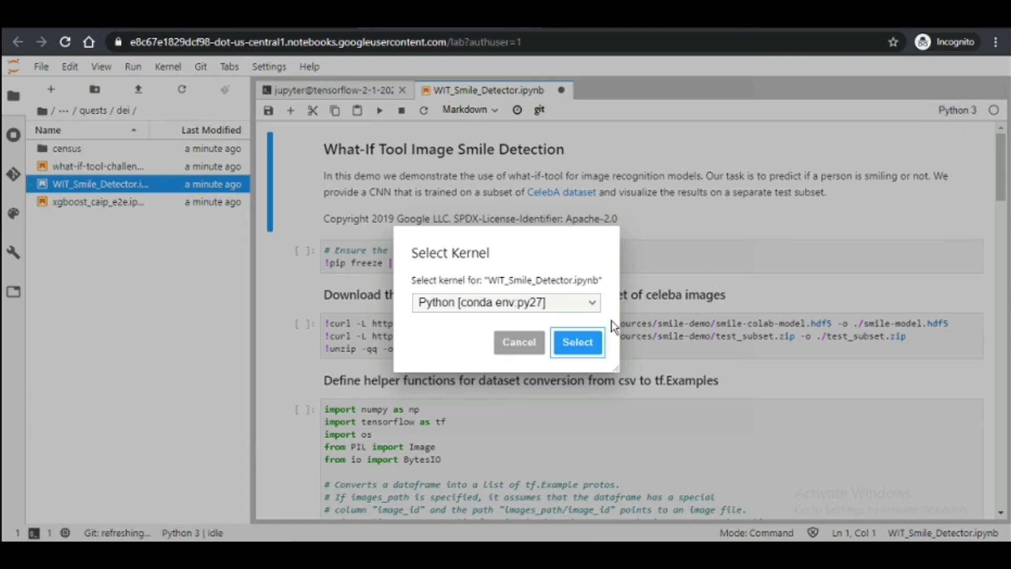